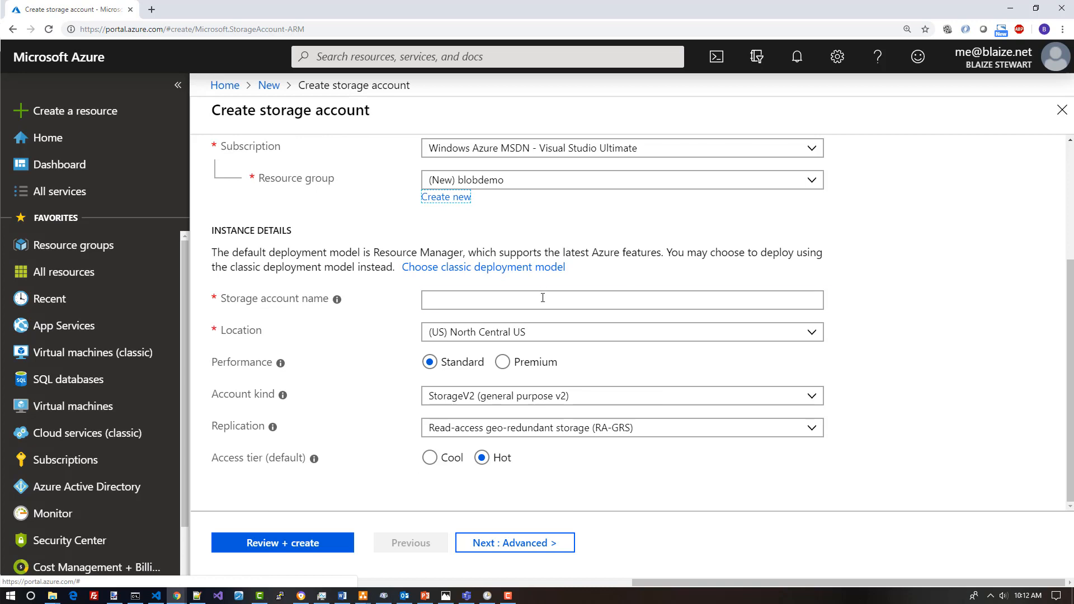
- Name the storage account blaizeblobdemo and set its location to (US) East US 2
left_click(543, 298)
type("bla")
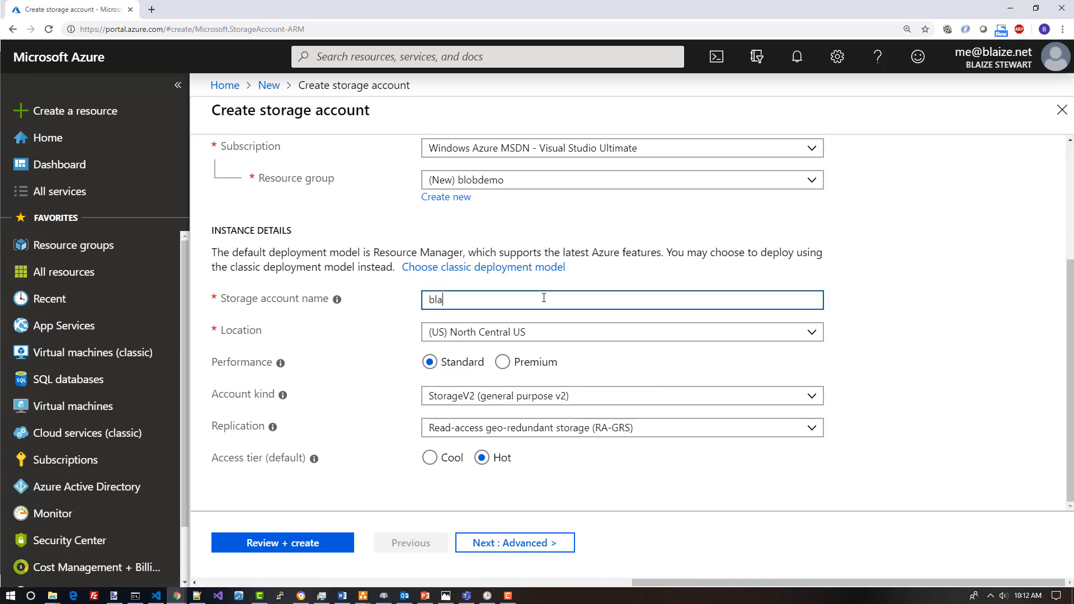
type("izeblobdemo")
key("Tab")
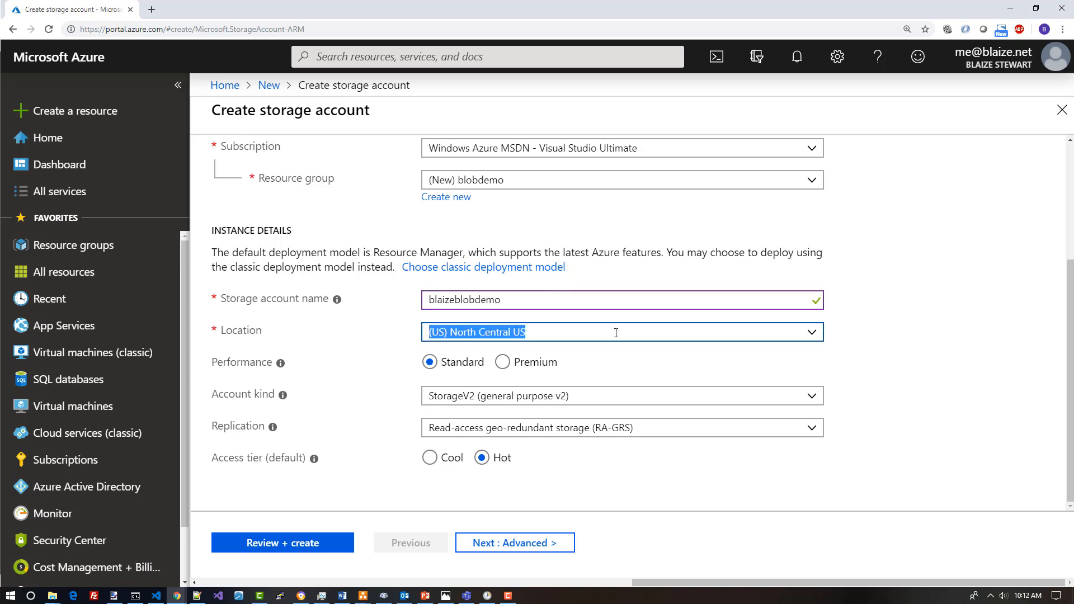
left_click(616, 332)
left_click(570, 400)
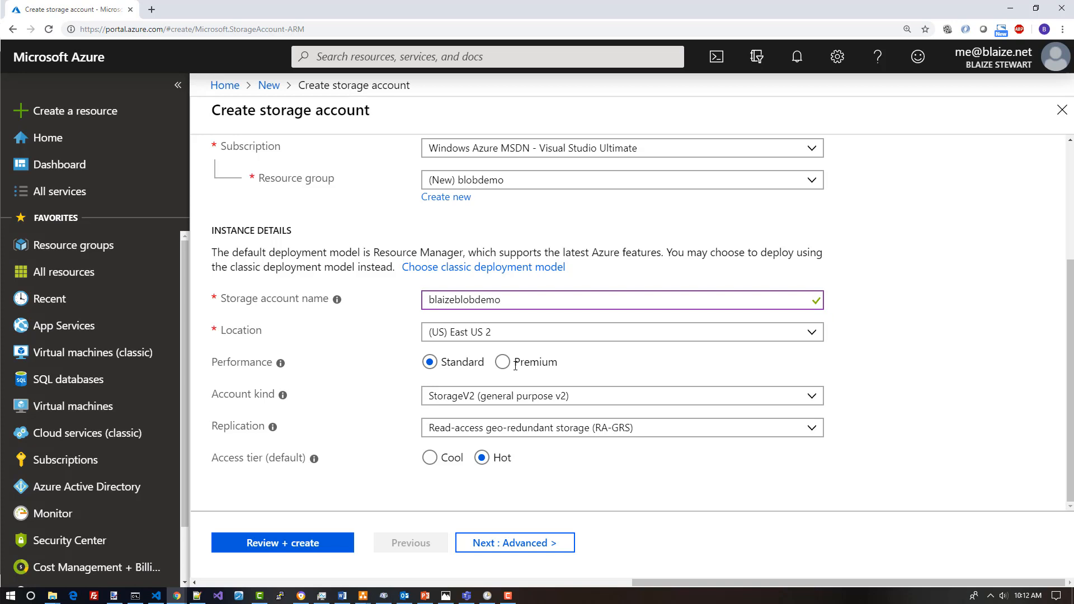
- Set the account kind to BlobStorage and the replication to Locally-redundant storage (LRS)
left_click(535, 397)
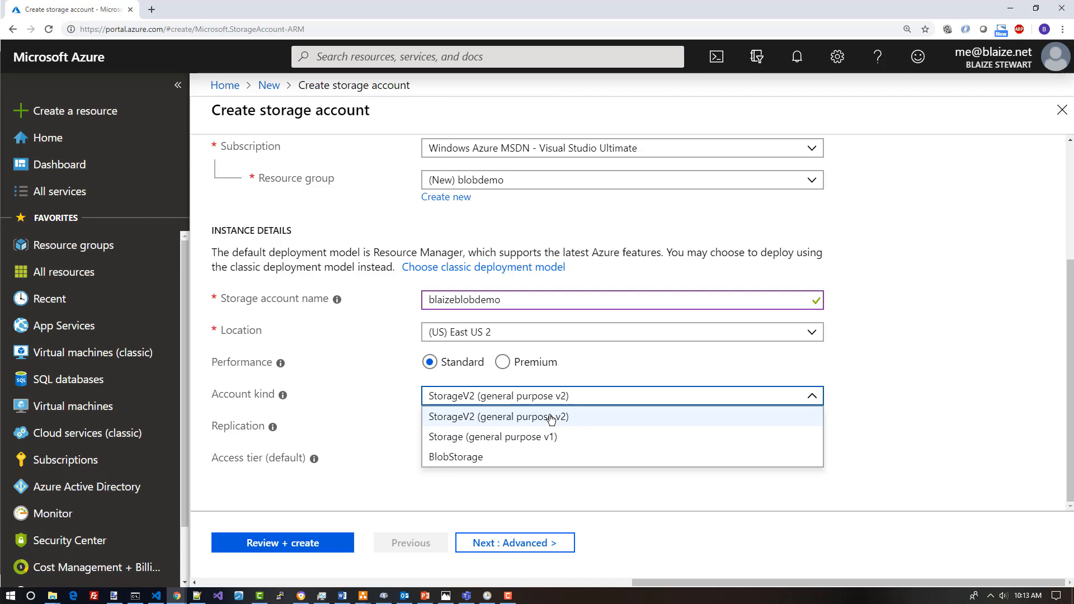
left_click(542, 458)
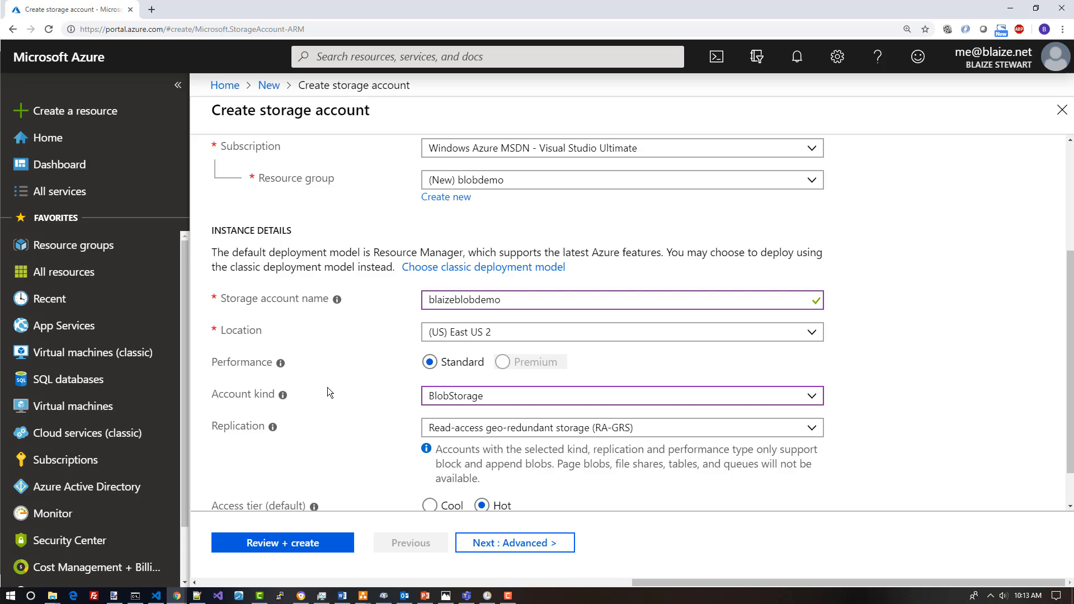
scroll(581, 333, "down", 1)
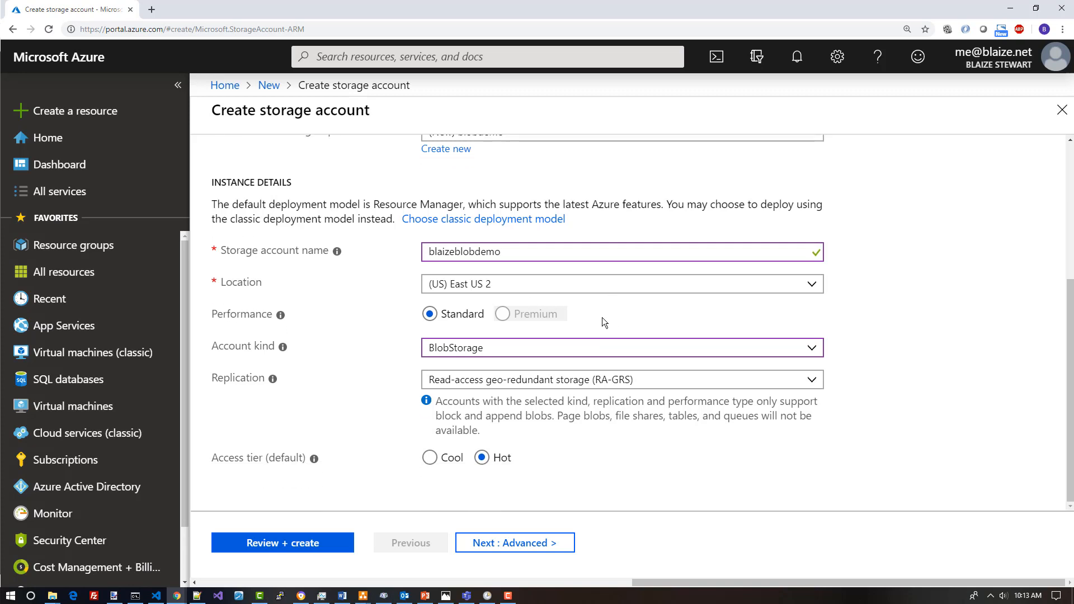
left_click(495, 381)
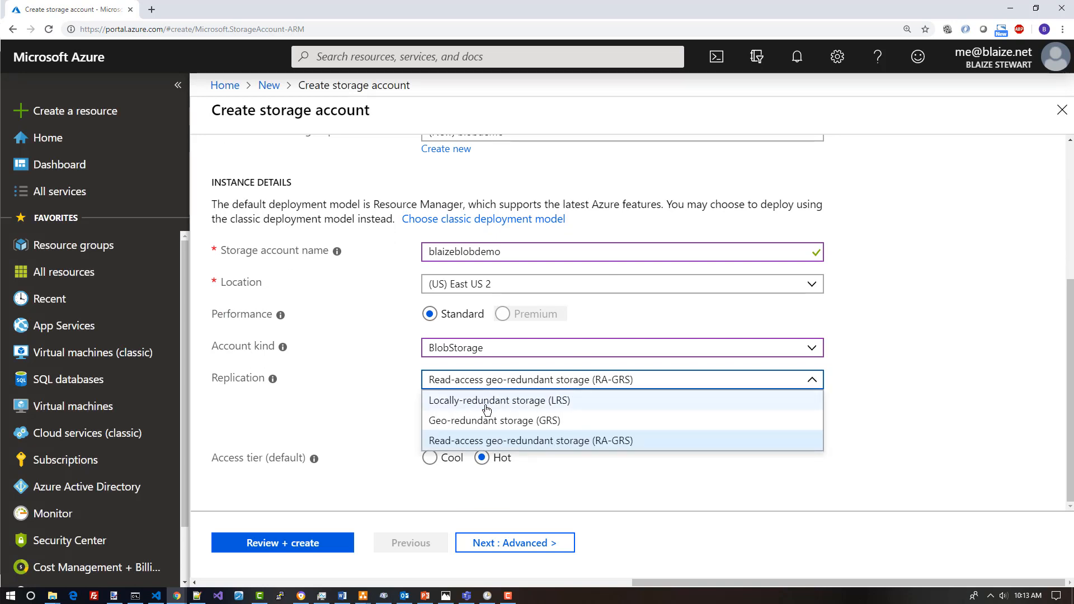
left_click(486, 407)
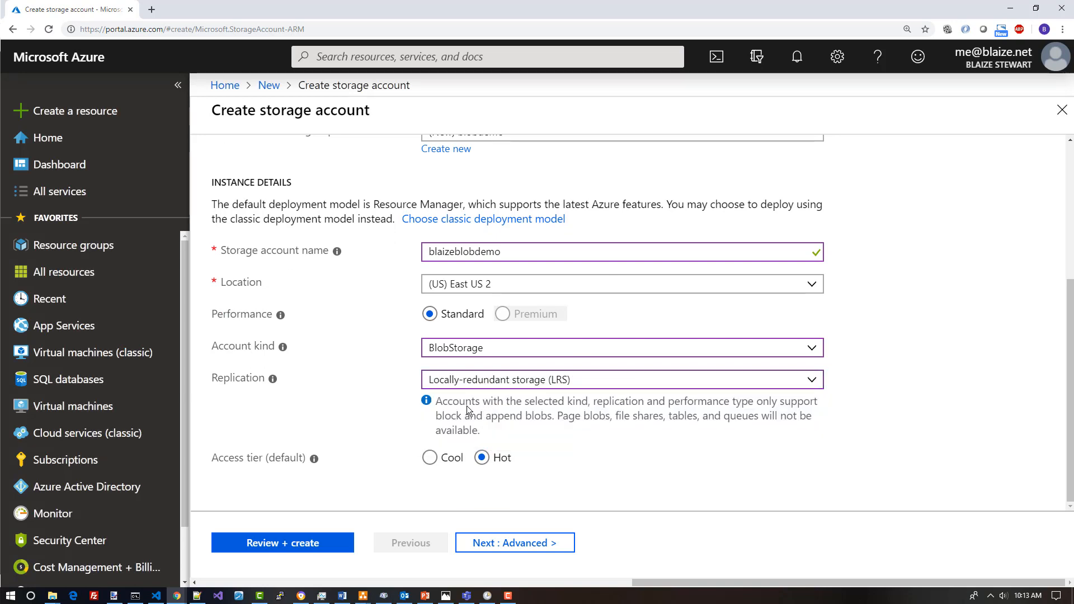
left_click(535, 382)
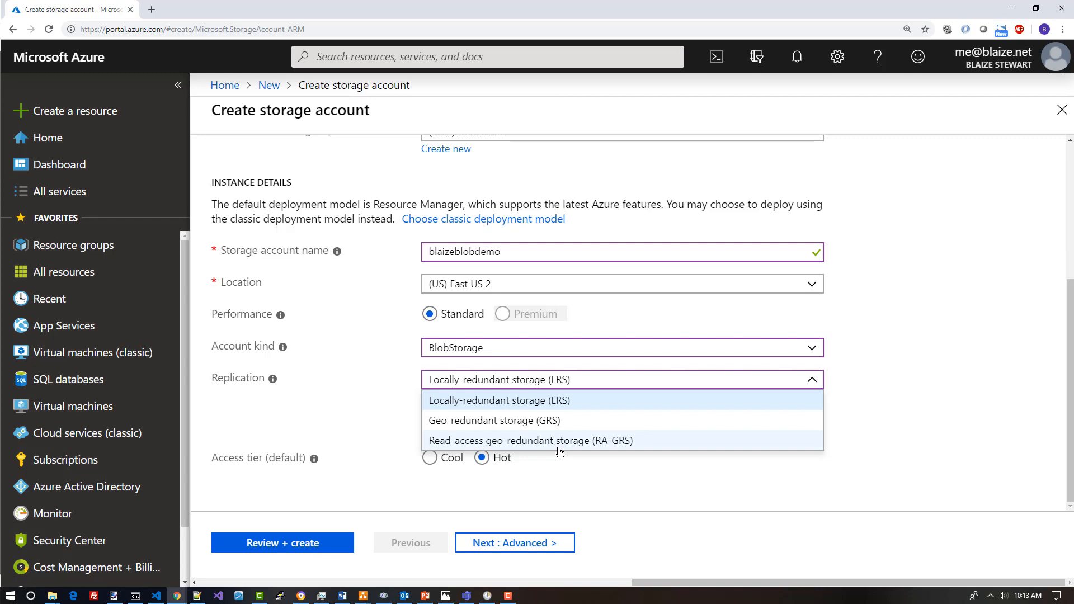
left_click(977, 410)
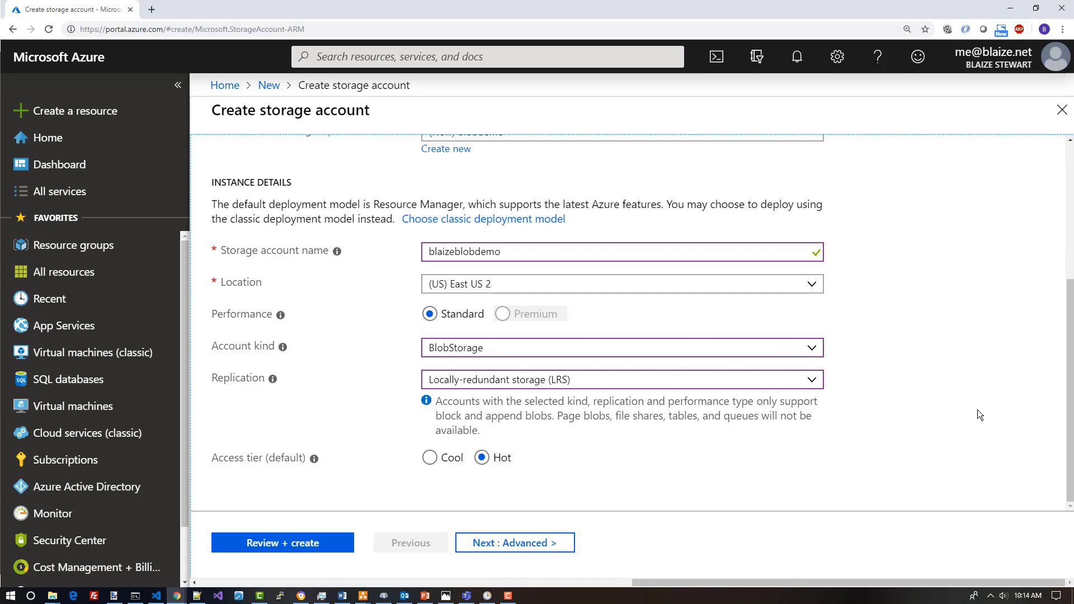
left_click(786, 380)
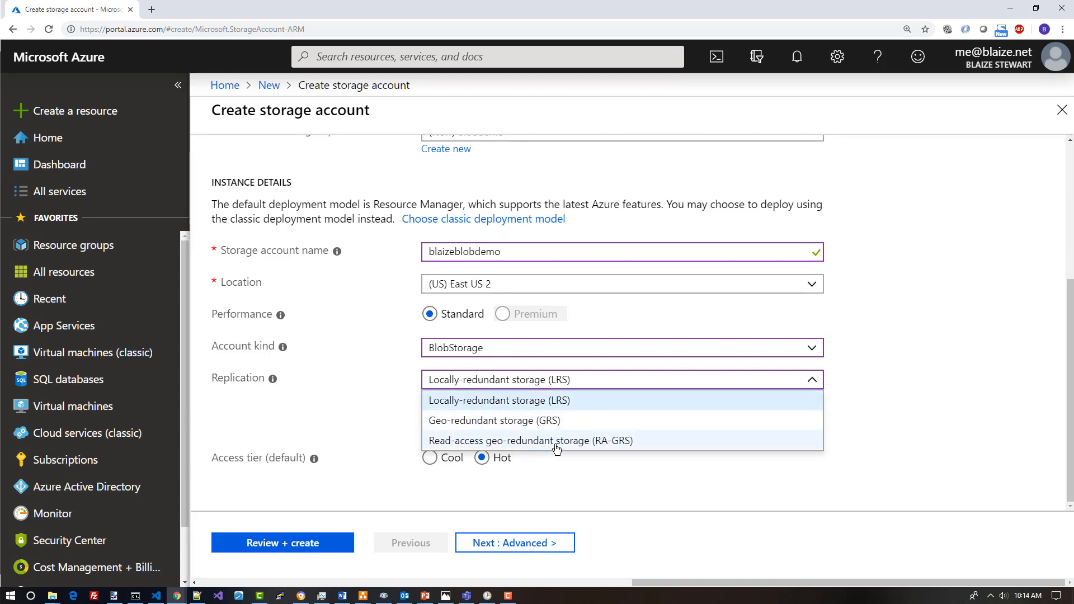
left_click(716, 497)
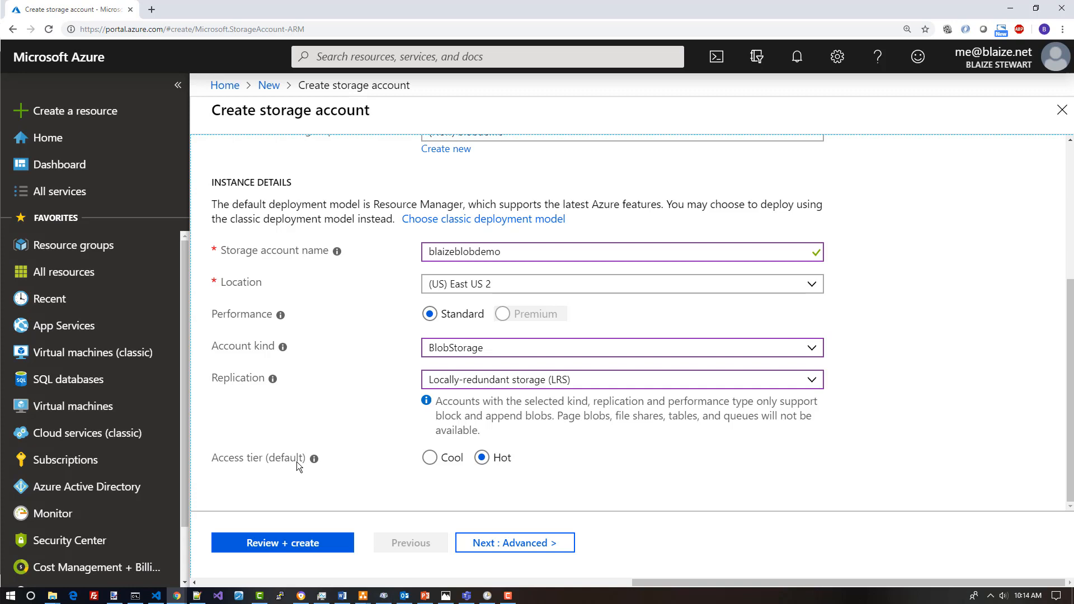
- Set the default access tier to Cool and create the storage account with default advanced settings and no tags
left_click(441, 459)
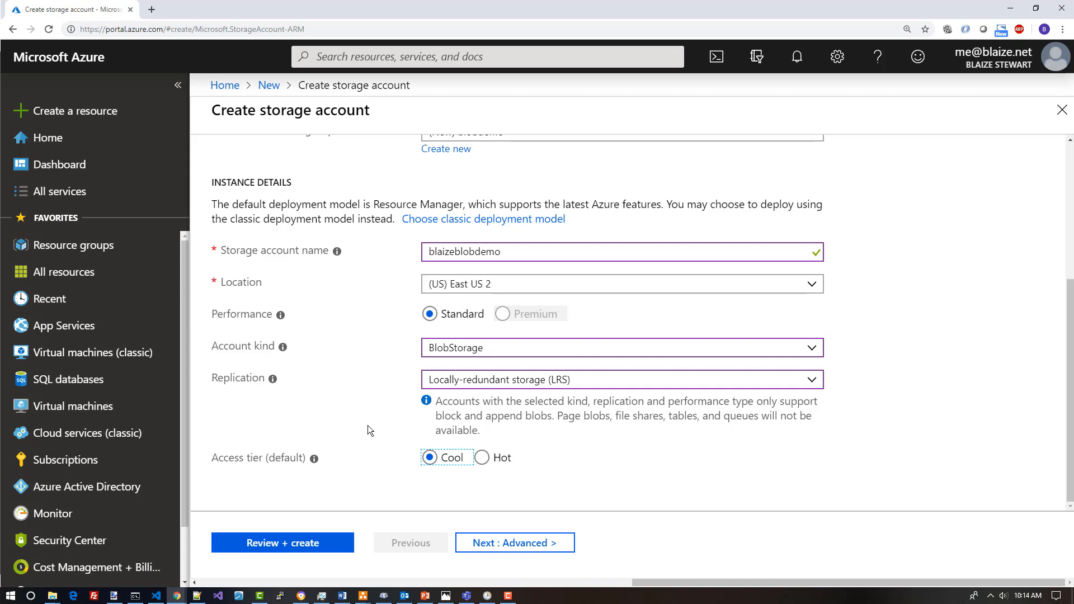
left_click(531, 544)
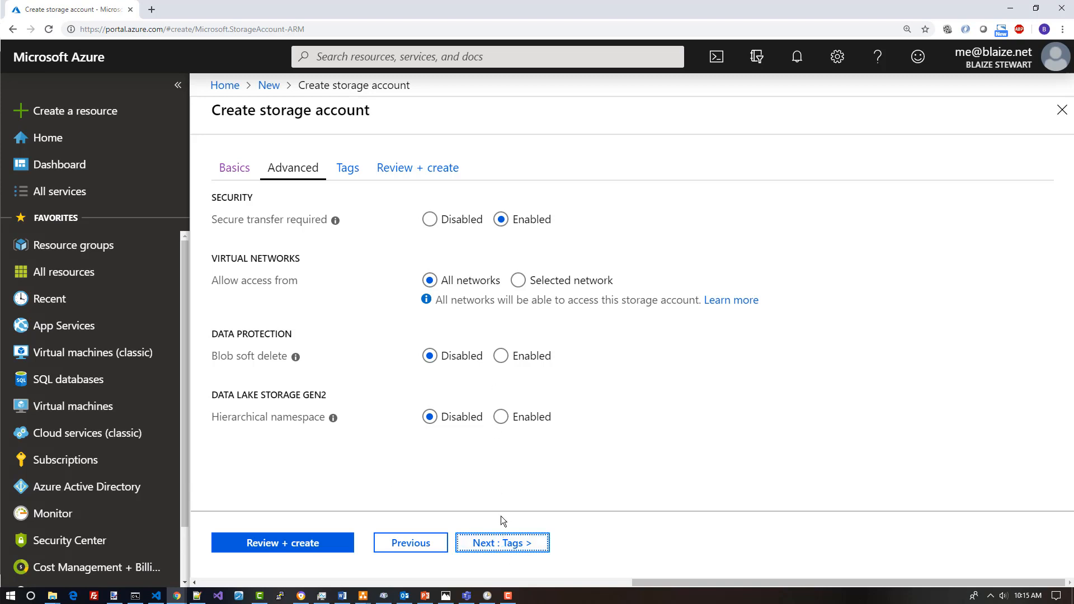
left_click(505, 546)
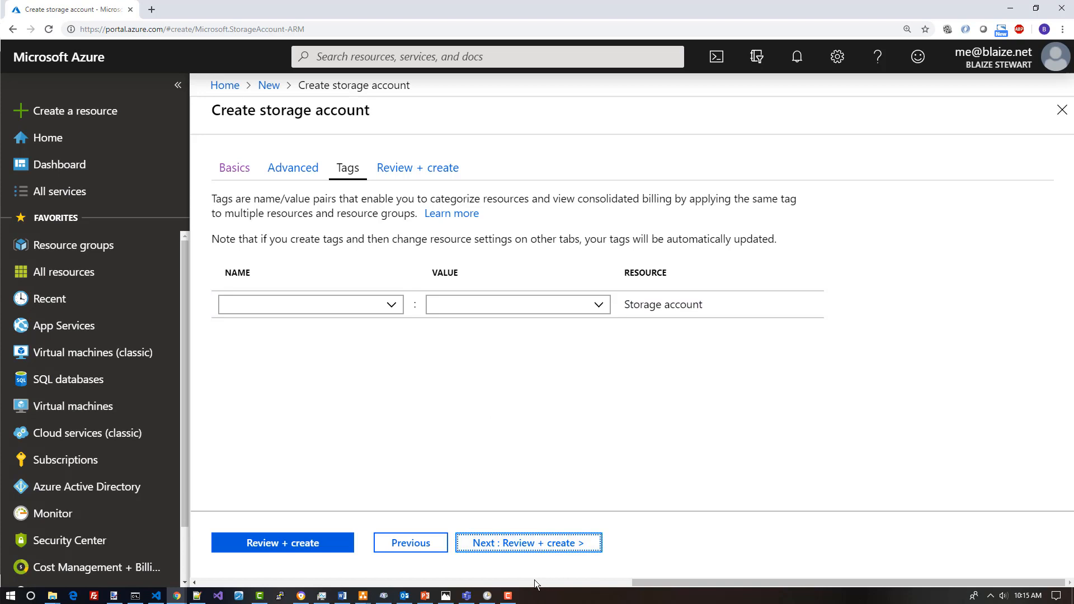
left_click(543, 541)
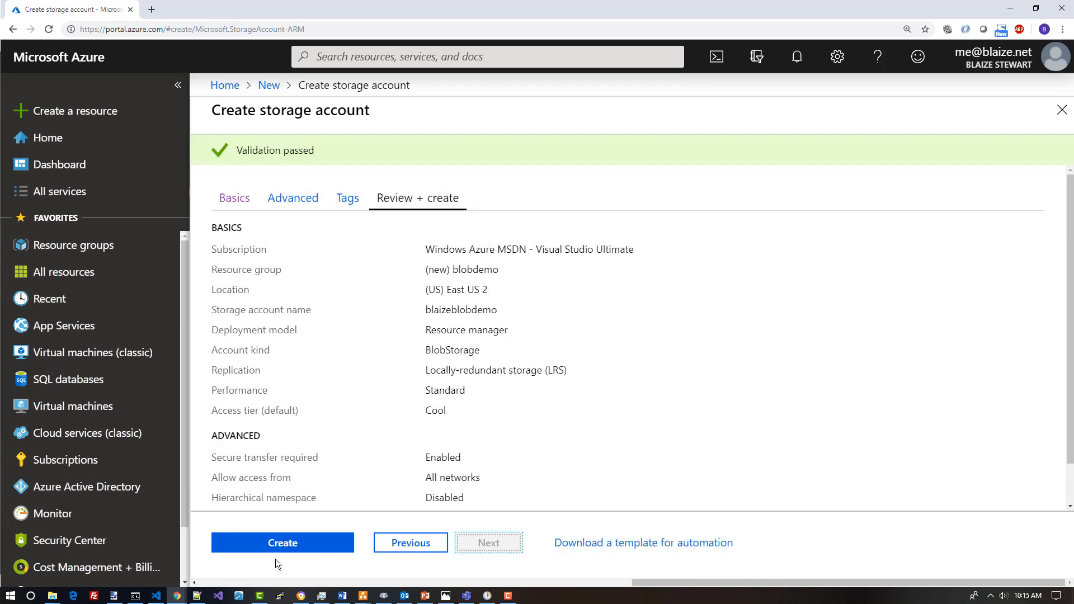
left_click(273, 544)
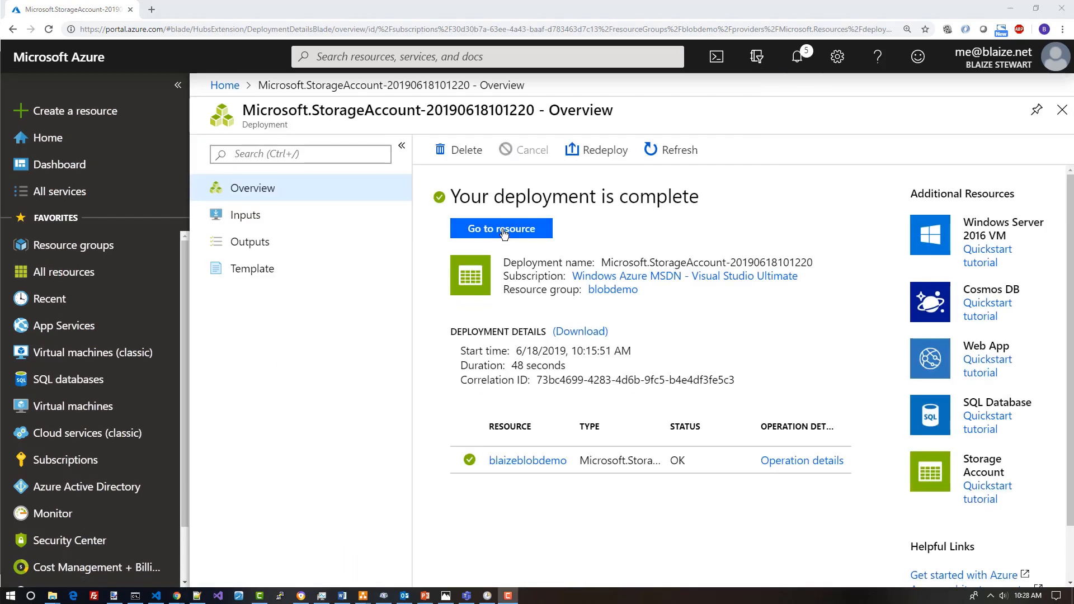
- In the deployed storage account's Blobs service, create a container named backup with Private (no anonymous access) as its public access level
left_click(503, 229)
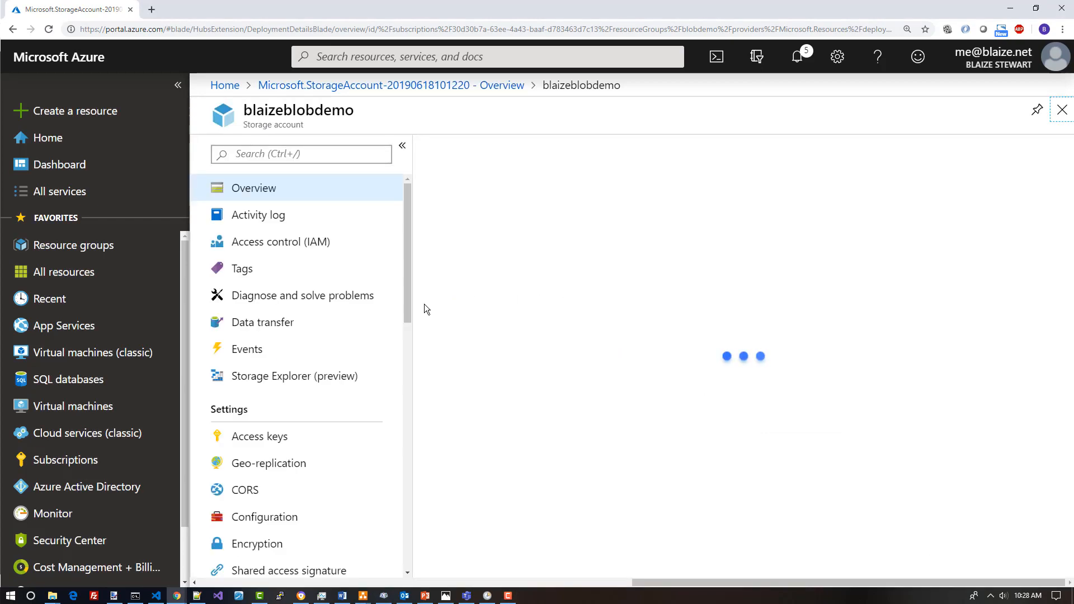
scroll(447, 362, "down", 3)
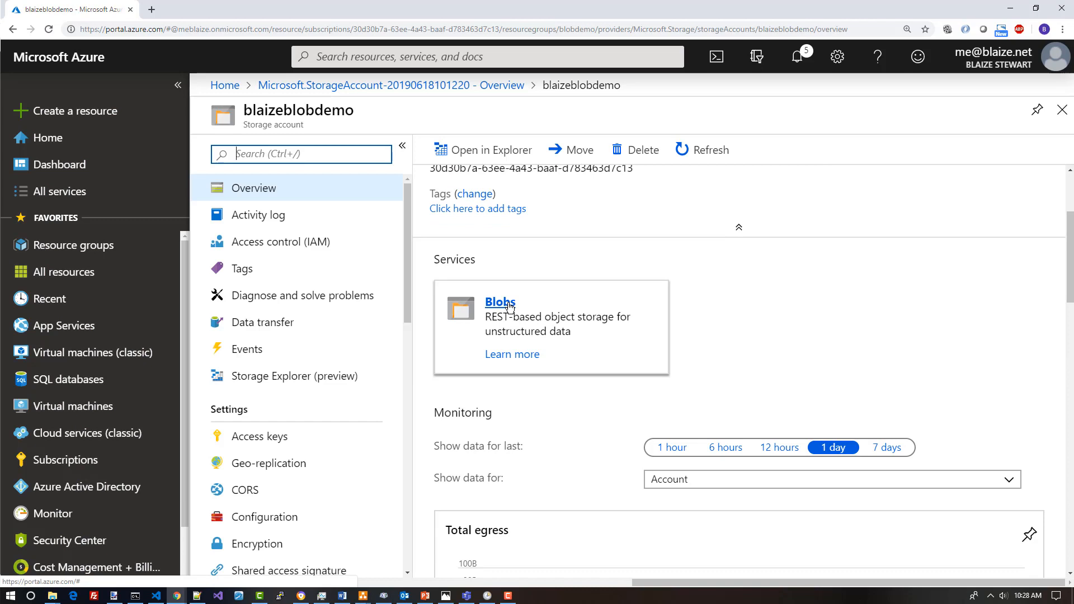
left_click(510, 307)
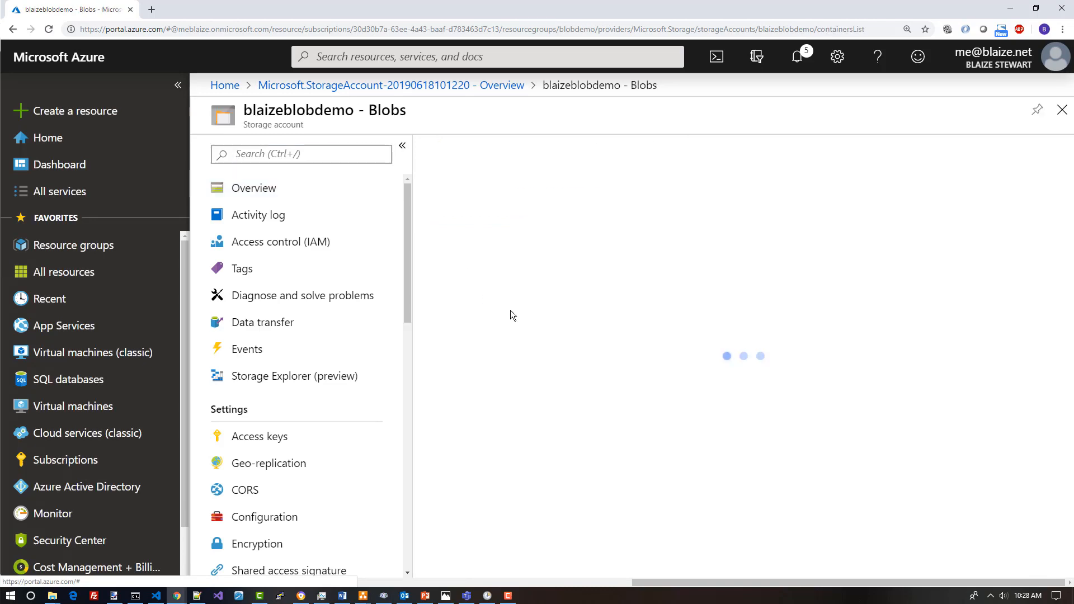
left_click(465, 157)
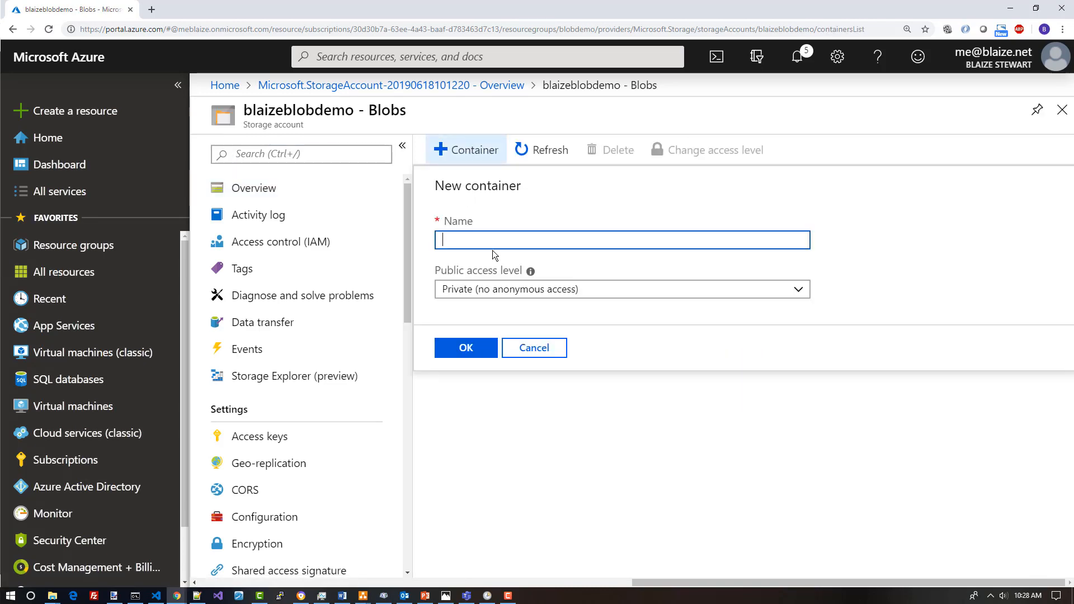
type("backup")
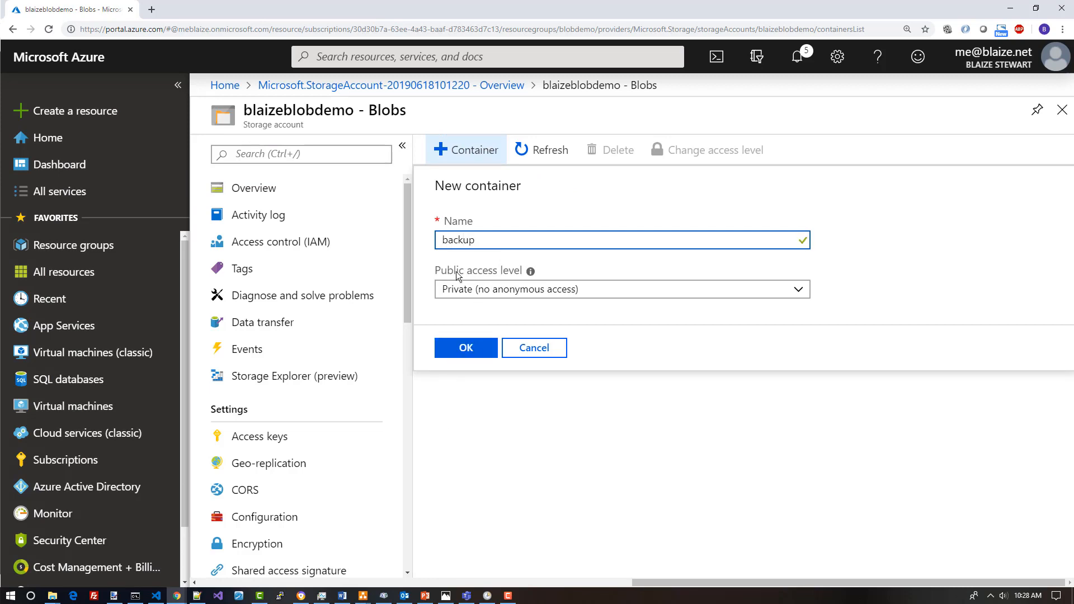
left_click(484, 289)
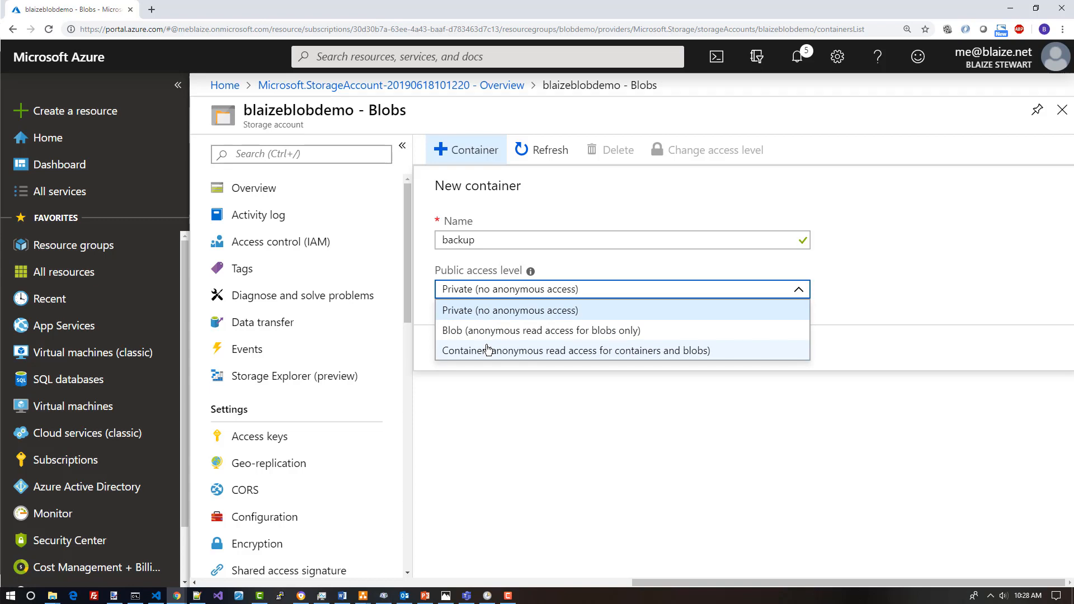
left_click(491, 309)
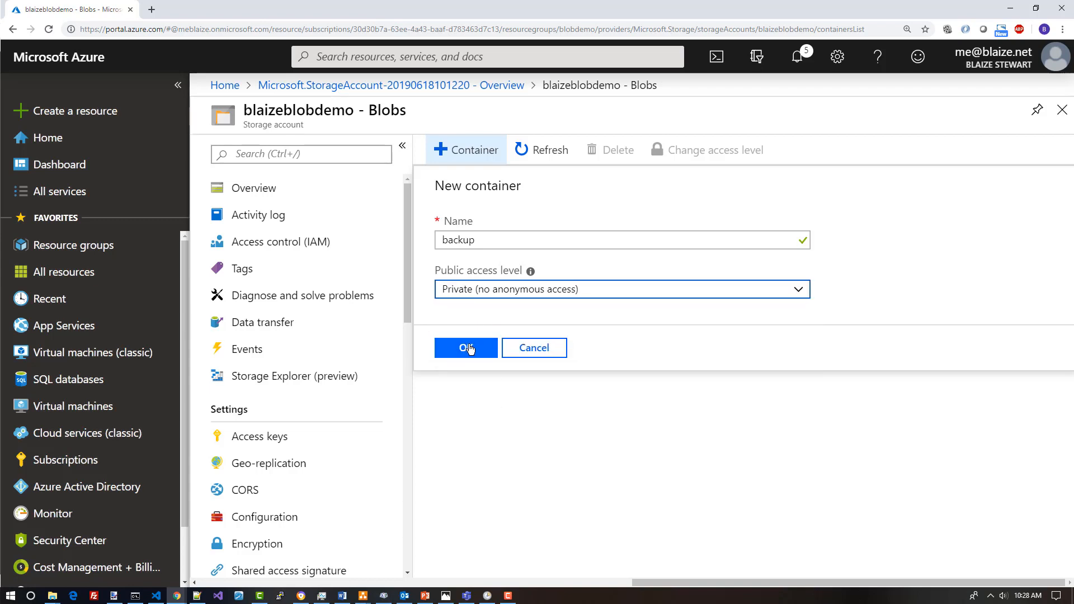
left_click(472, 350)
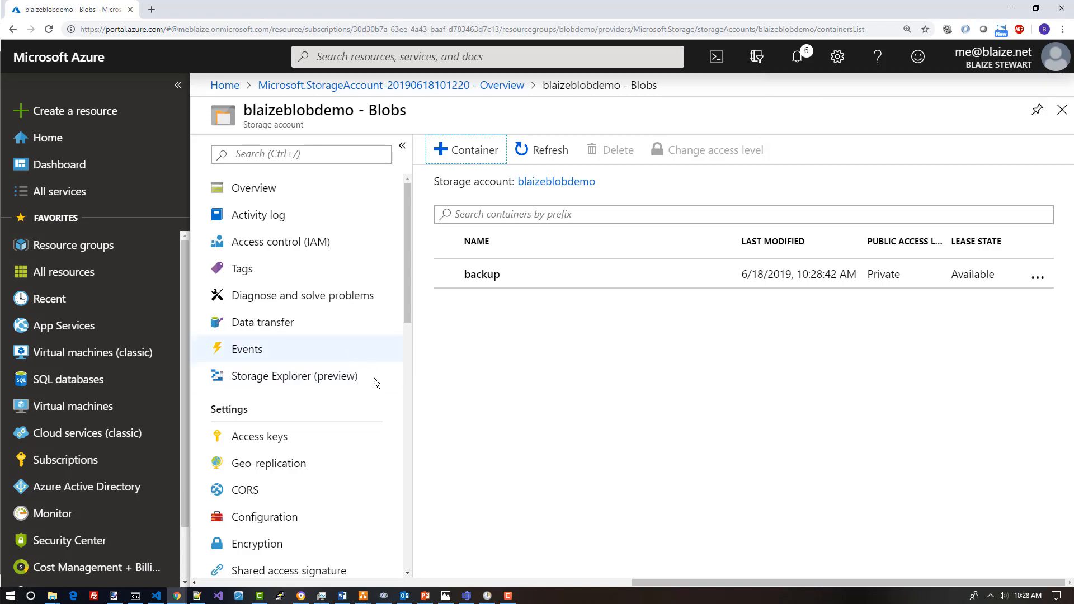
- Open the storage account's shared access signature settings and review the allowed services, resource types and permissions
scroll(375, 323, "down", 1)
scroll(376, 324, "down", 2)
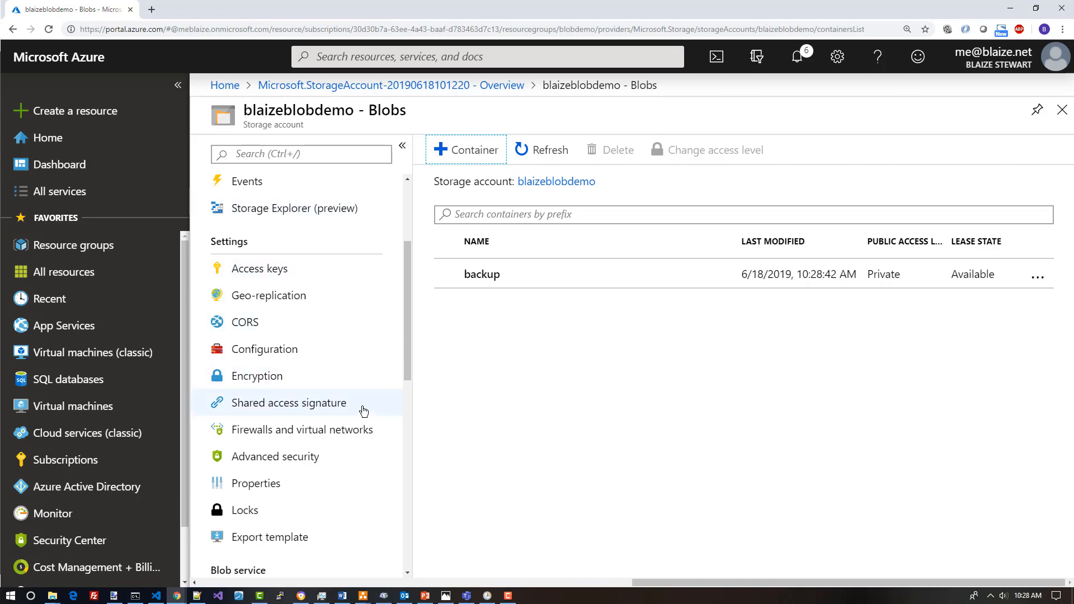
scroll(363, 411, "down", 1)
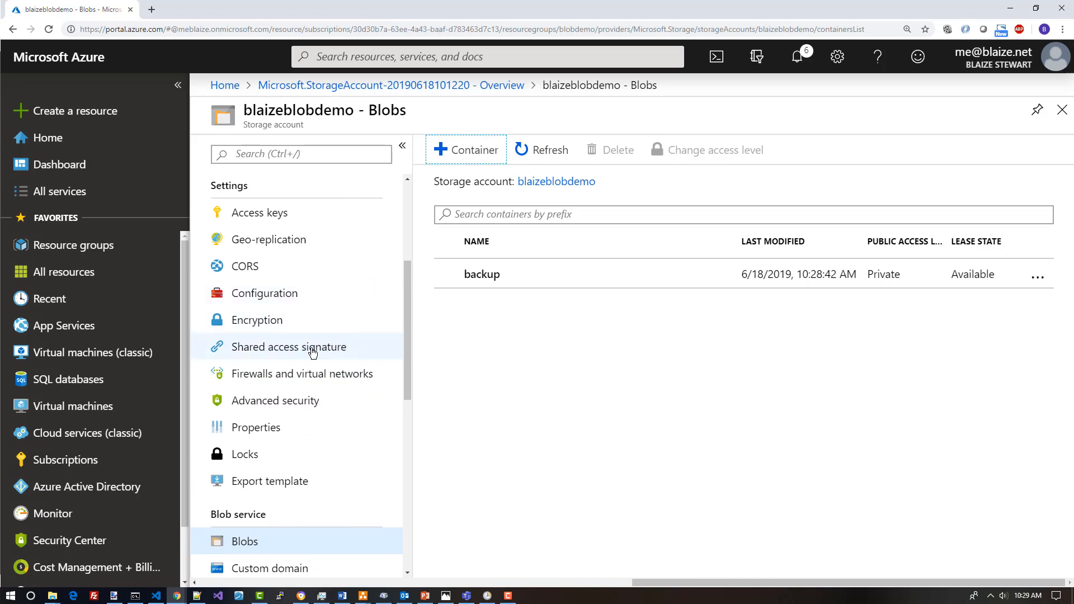
left_click(329, 346)
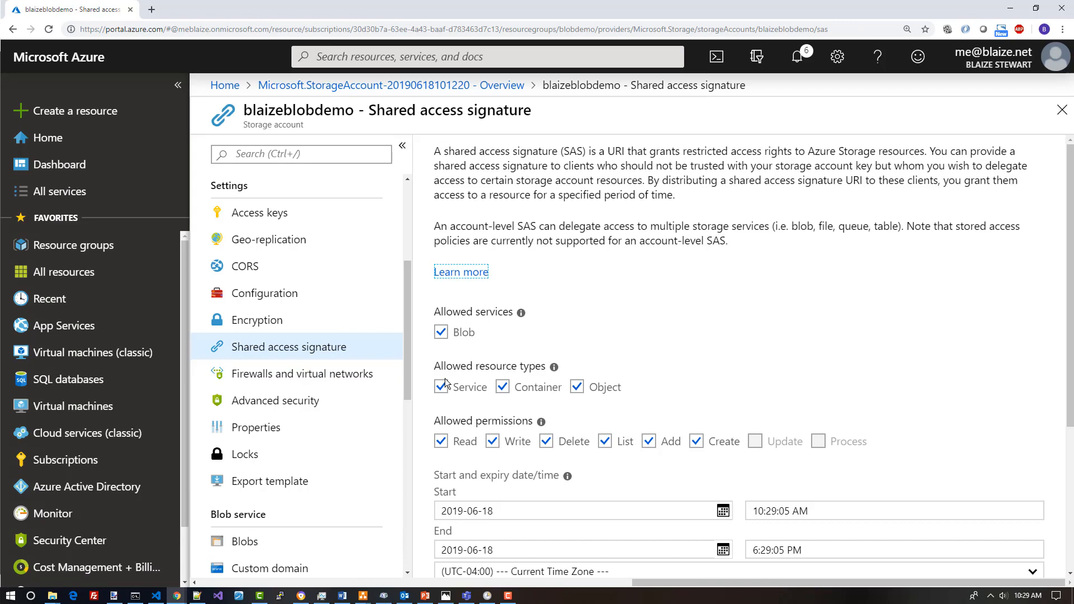
scroll(786, 304, "down", 3)
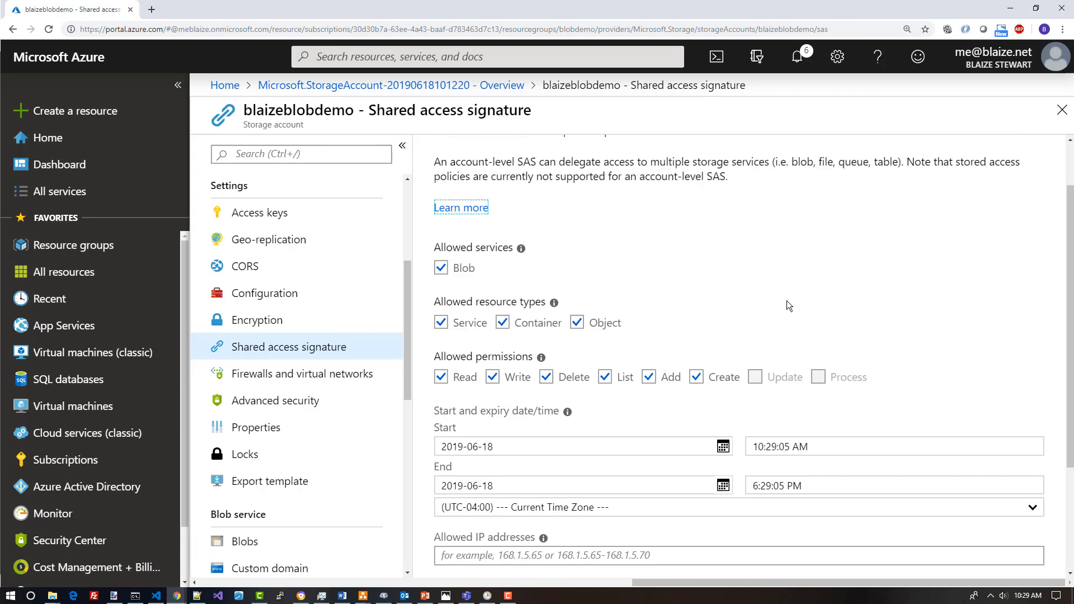
scroll(789, 305, "up", 2)
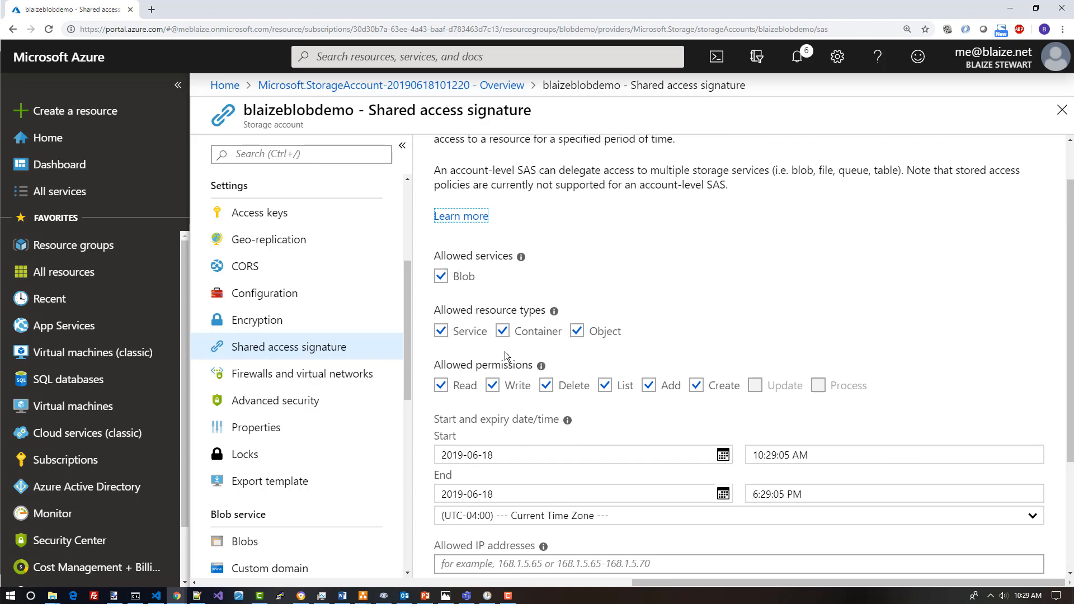
scroll(567, 367, "down", 2)
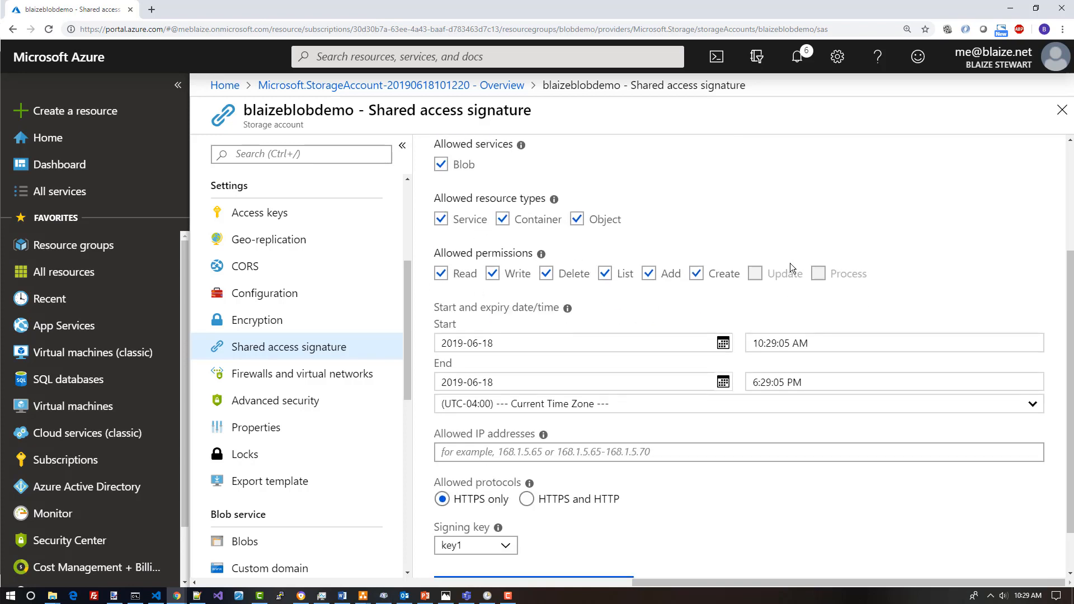
- Set the shared access signature's end date to 2100-06-18
left_click(660, 343)
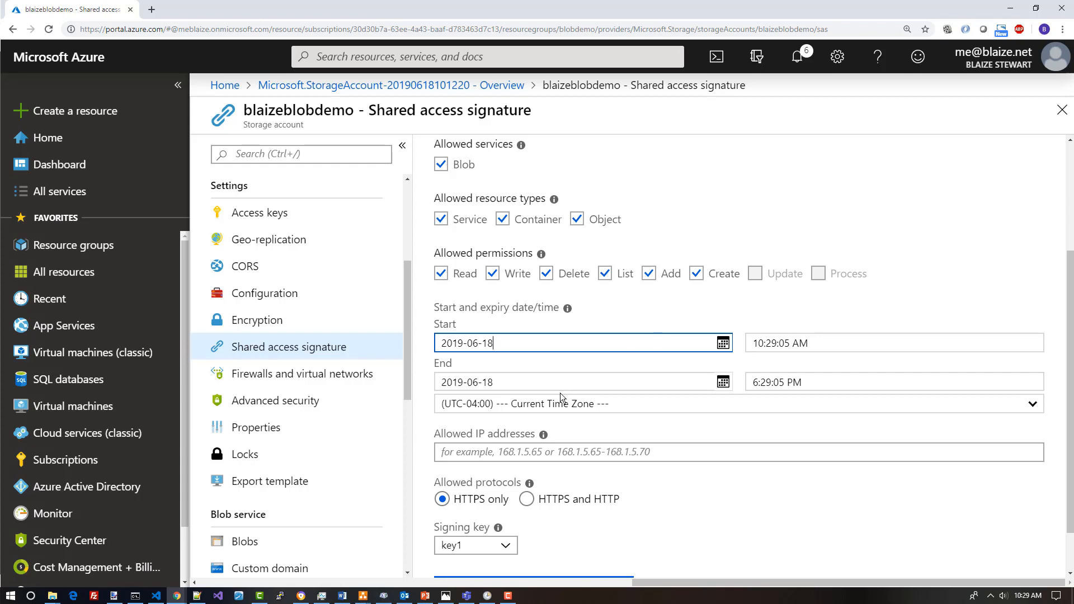
left_click(464, 382)
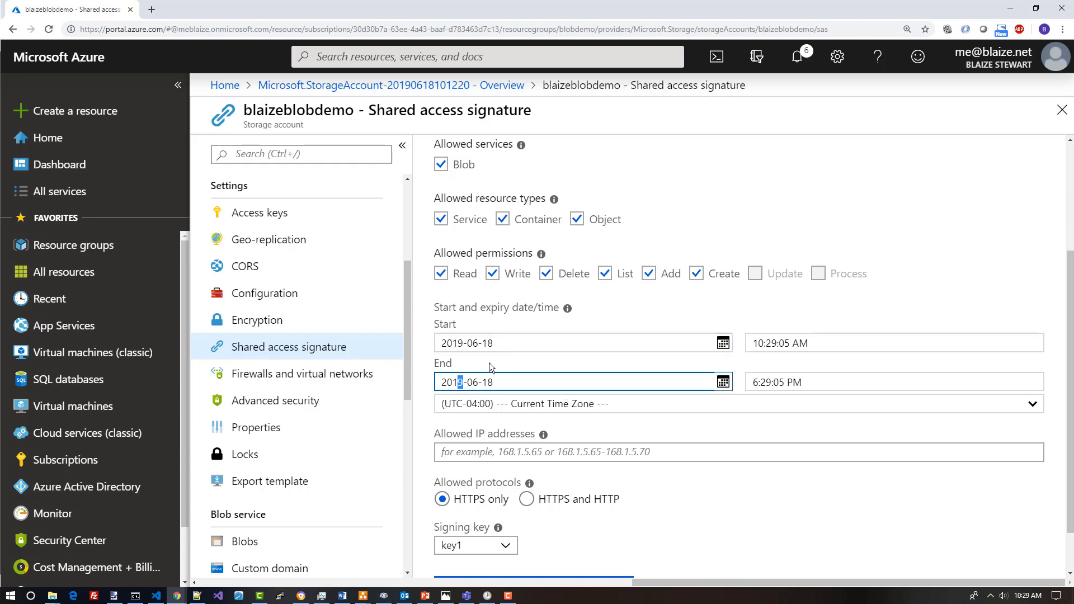
key("shift+Left")
key("shift+Left")
key("shift+Left")
type("100")
left_click(756, 538)
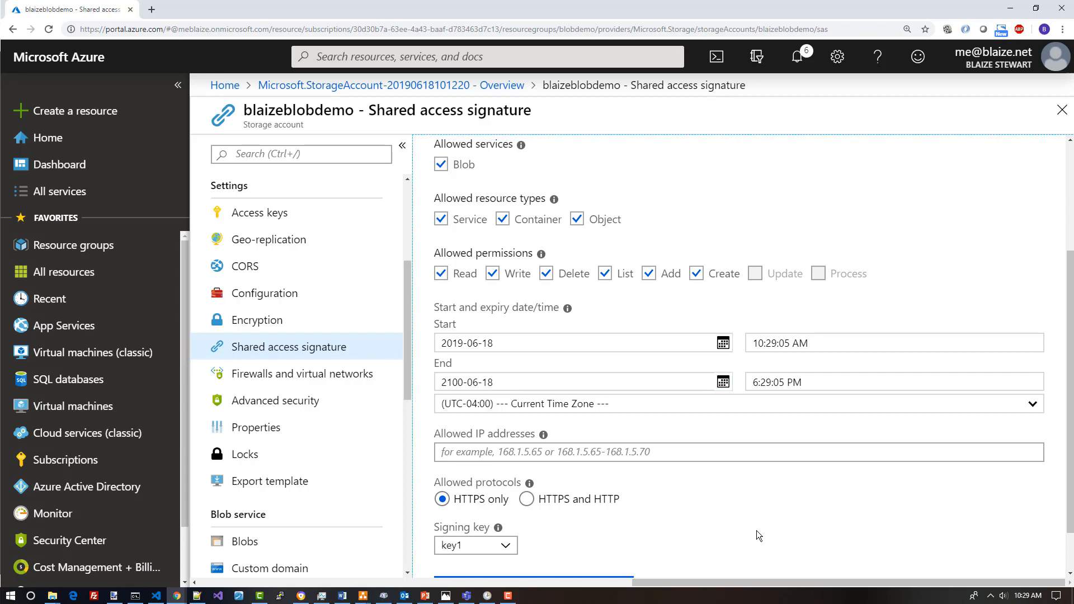
scroll(756, 530, "down", 1)
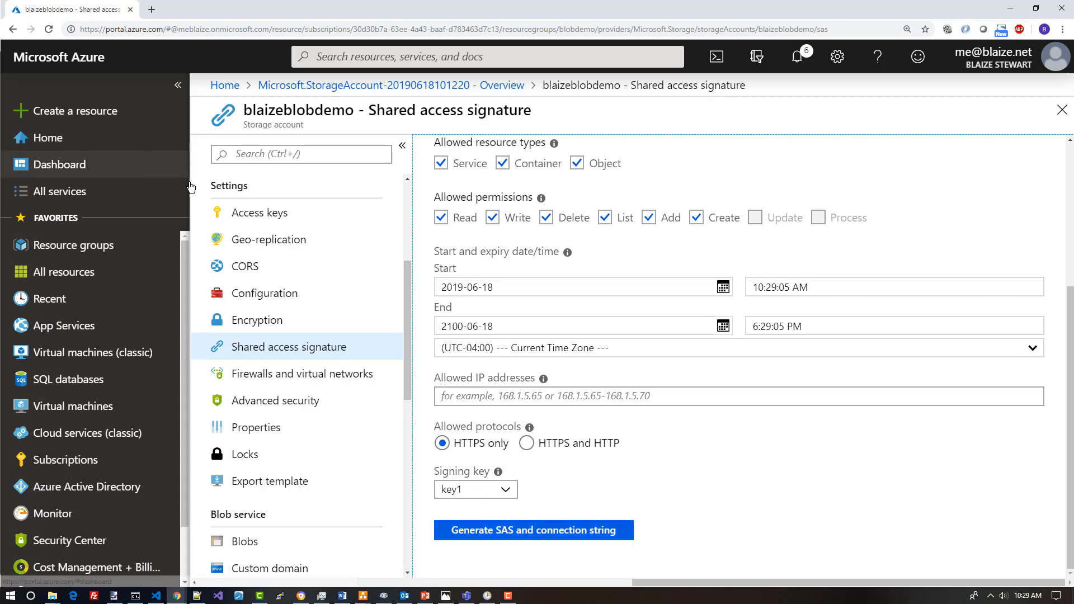
- Generate the SAS and connection string with HTTPS only and signing key key1, and copy the Blob service SAS URL
left_click(511, 490)
left_click(703, 487)
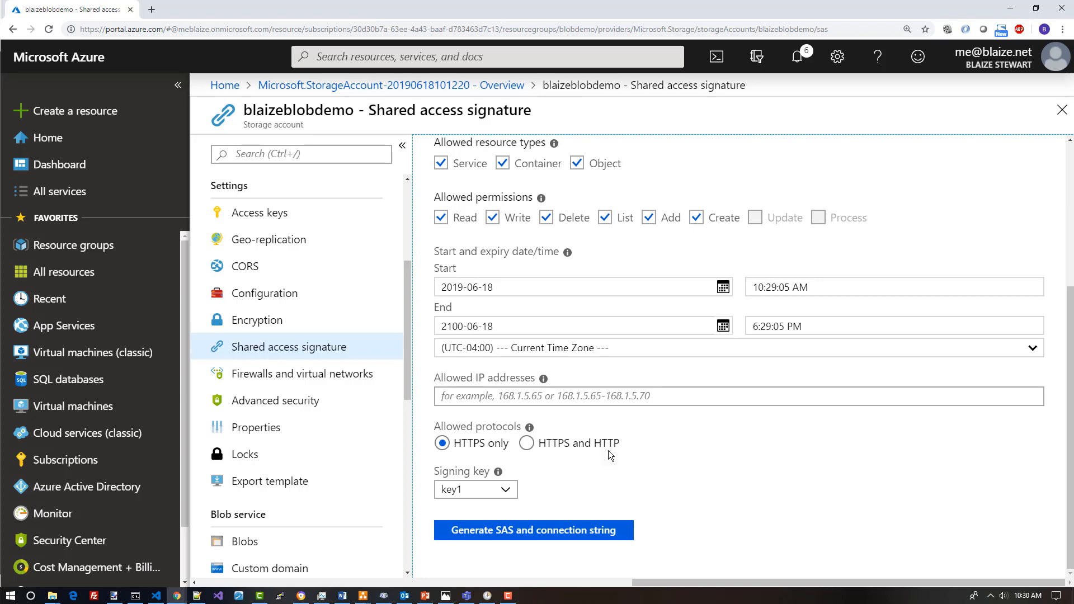
left_click(570, 530)
scroll(748, 462, "down", 3)
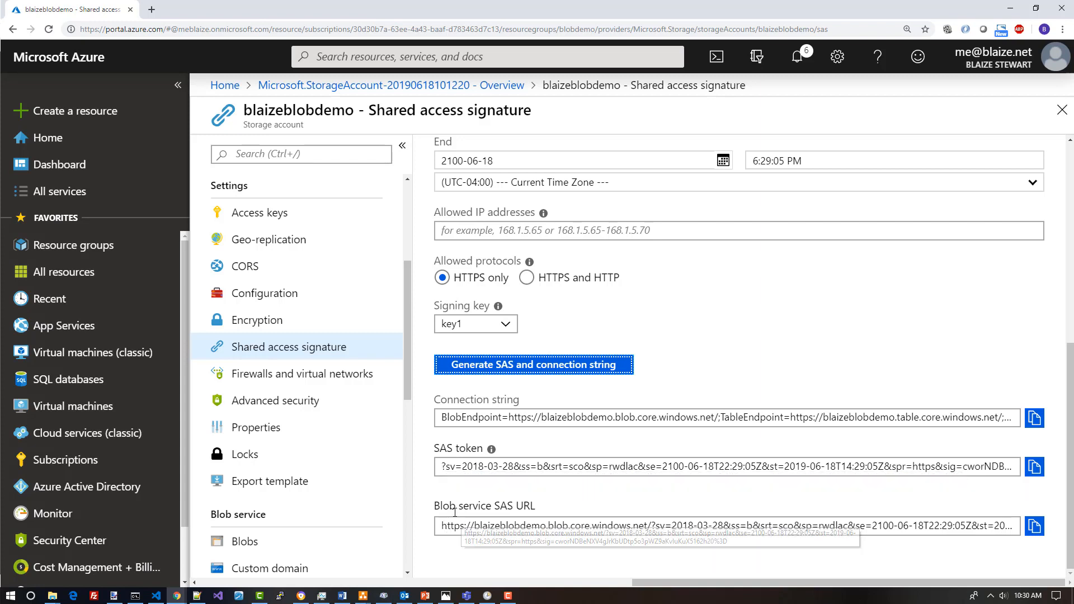
left_click(1034, 526)
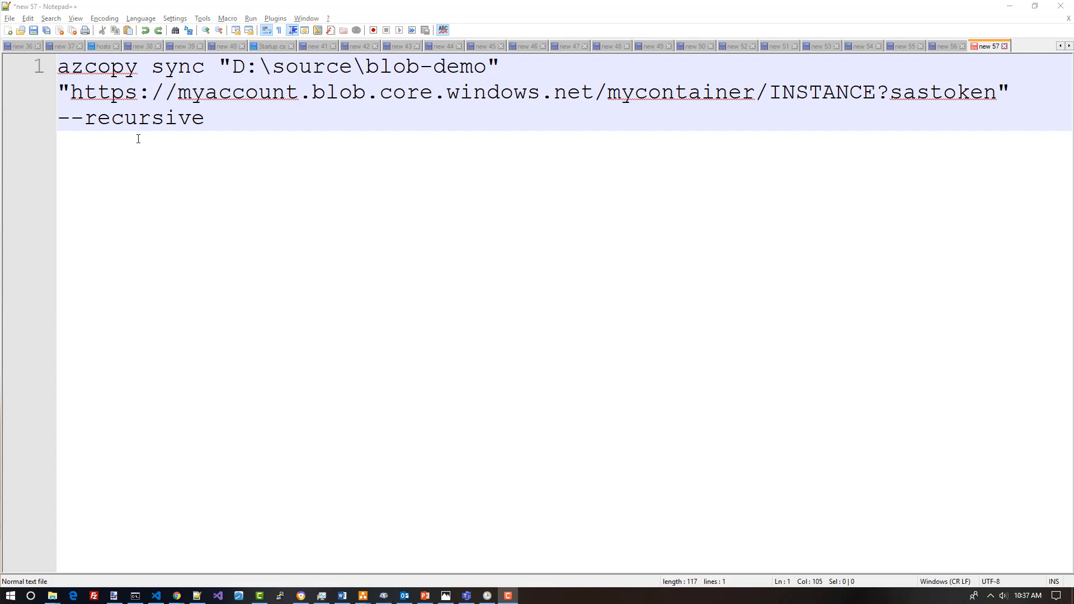
- In the azcopy sync command in Notepad++, replace the placeholder destination URL with the copied Blob service SAS URL
double_click(106, 66)
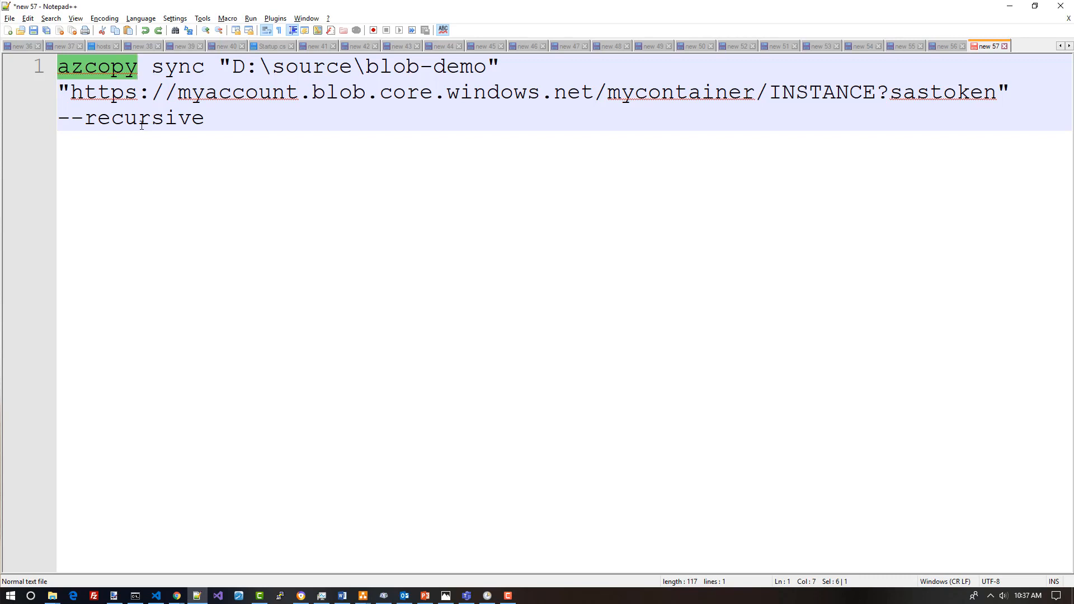
left_click(188, 164)
double_click(176, 66)
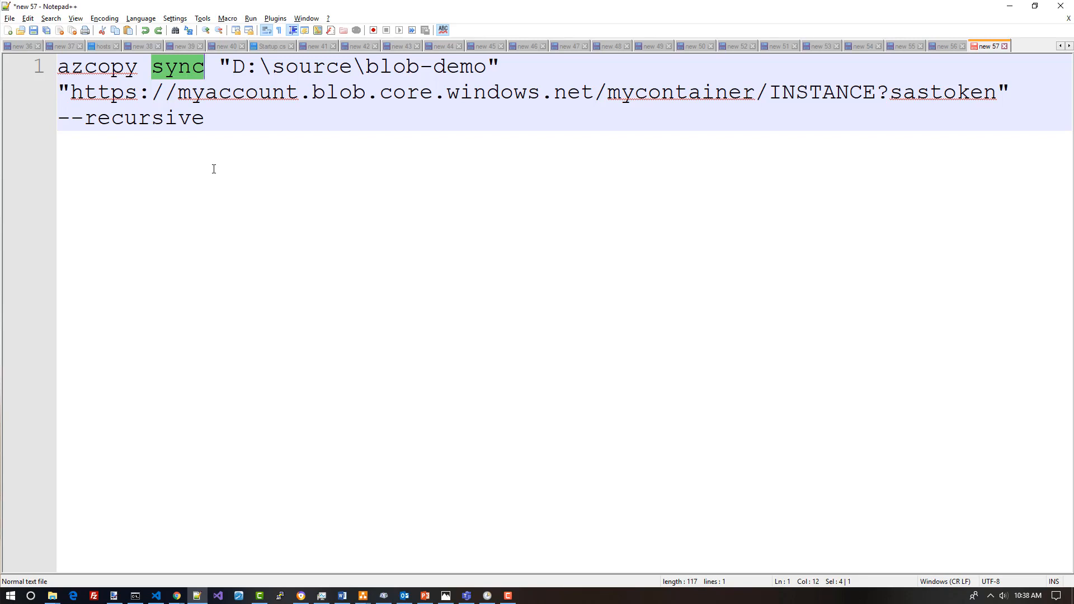
left_click(241, 92)
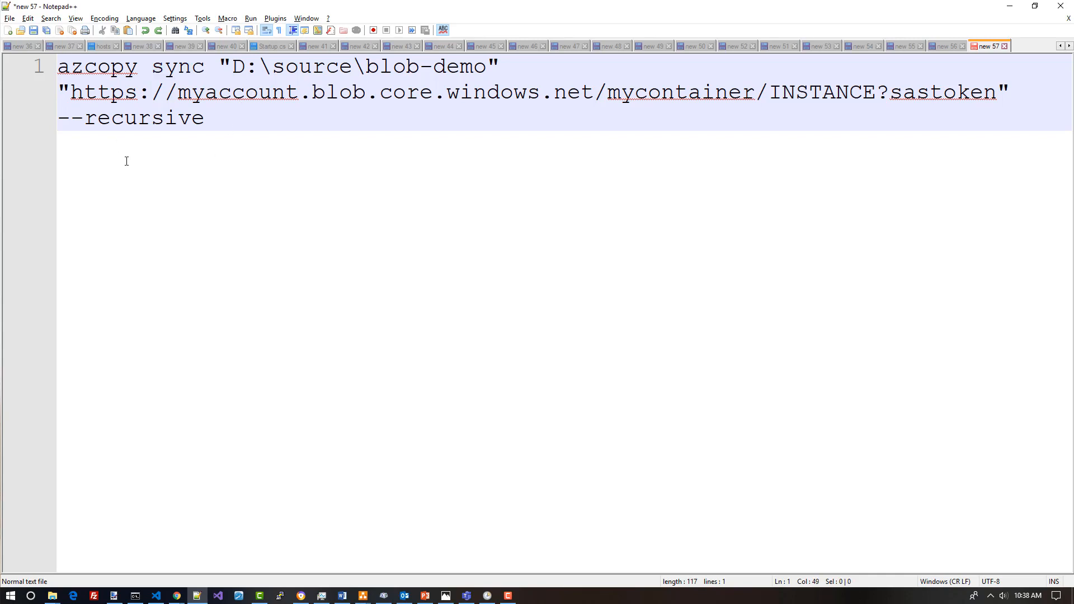
key("ctrl+Left")
key("ctrl+Left")
key("ctrl+Left")
left_click(999, 93, "shift")
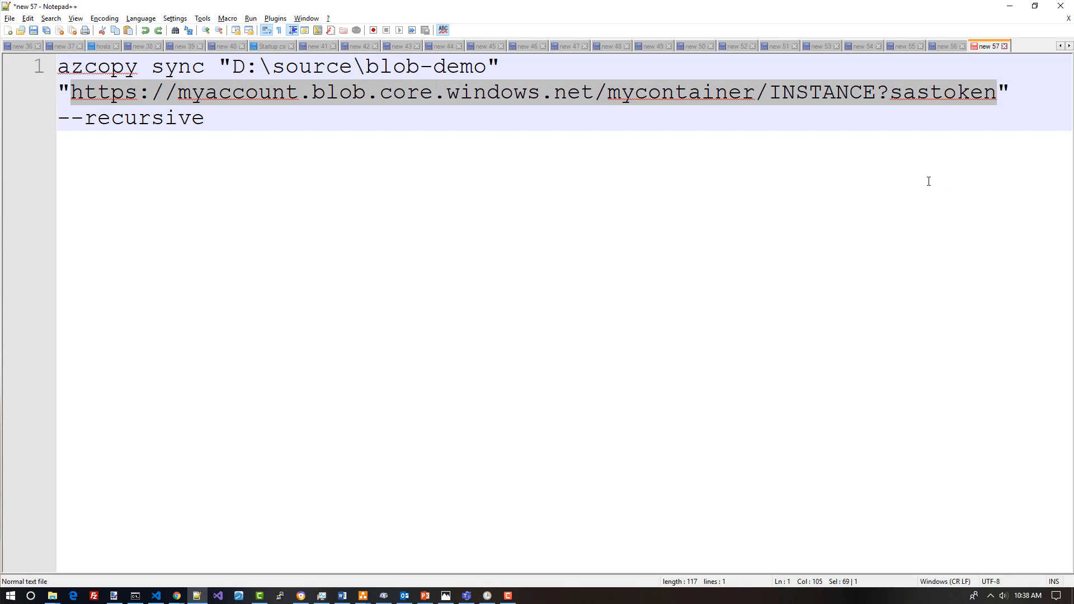
key("ctrl+v")
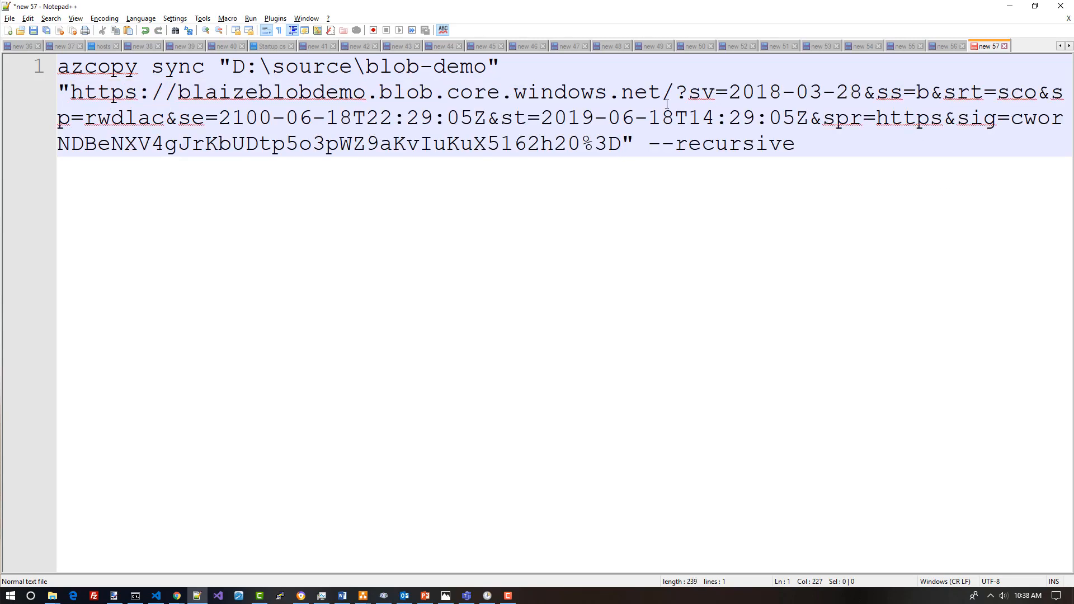
- Insert the container path backup/ into the destination URL, directly before the SAS token's question mark
left_click(677, 90)
type("backup")
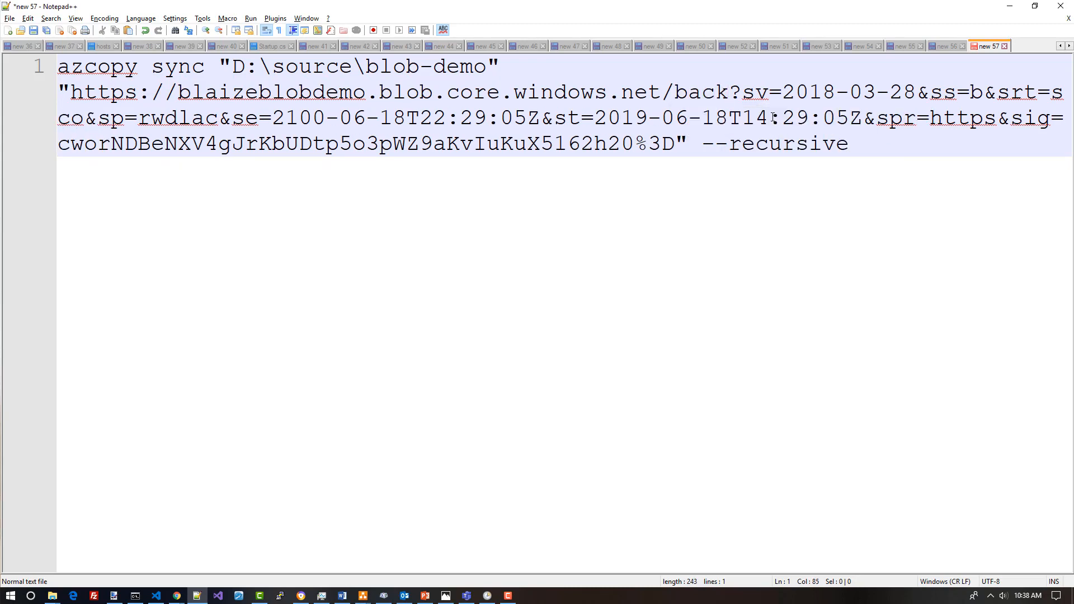
type("/")
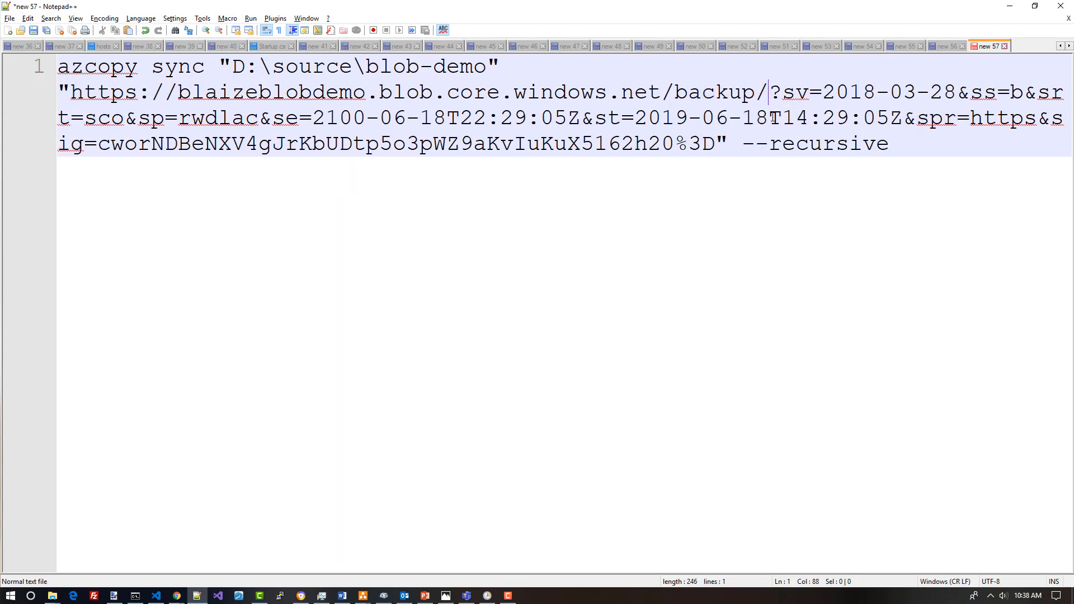
double_click(715, 93)
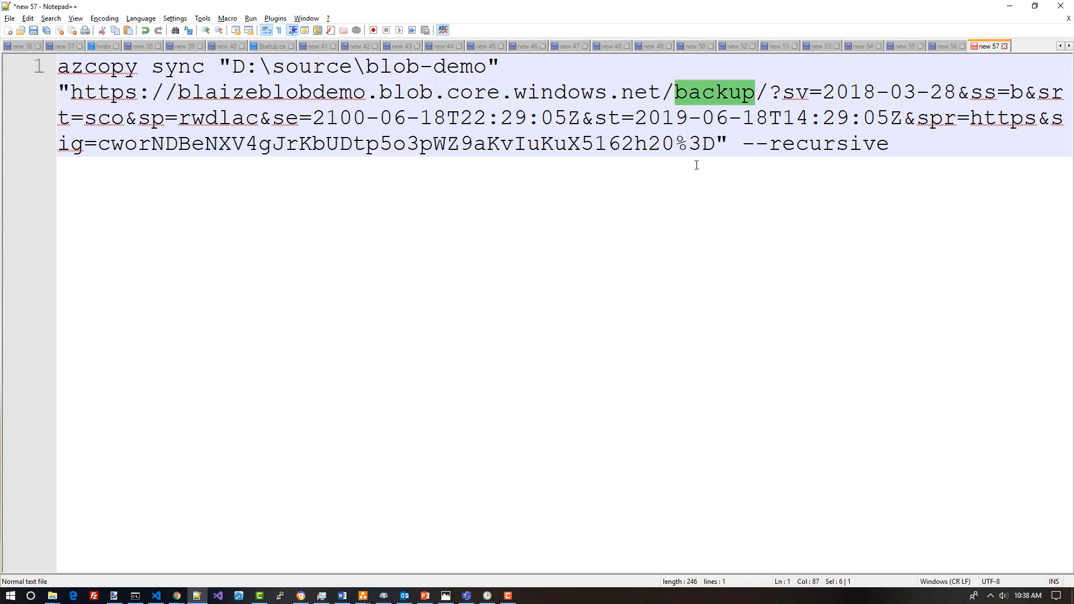
left_click(541, 170)
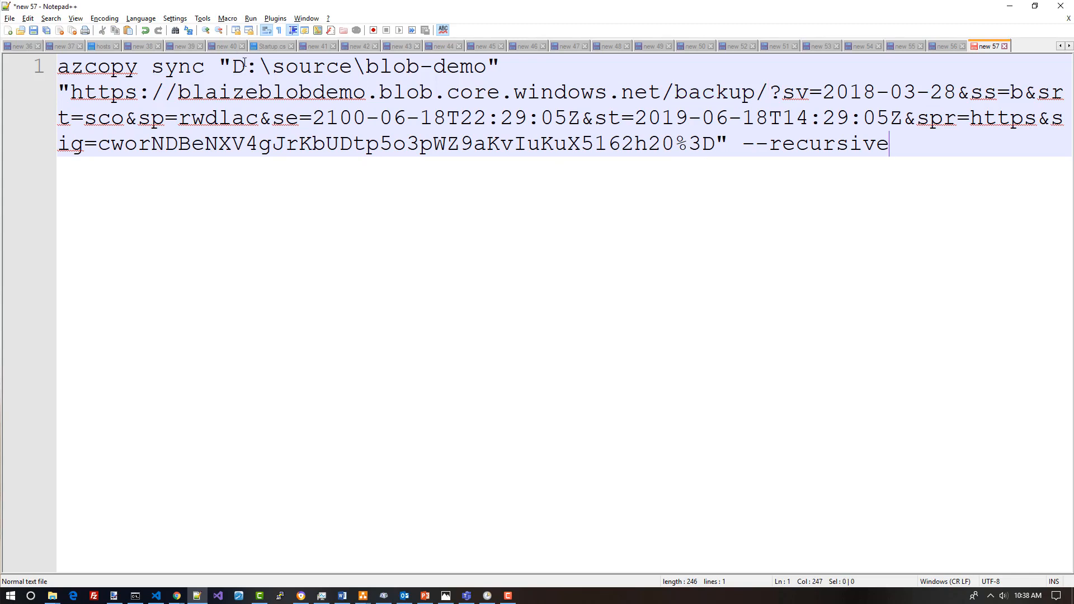
- Copy the complete azcopy sync command, from azcopy through the --recursive option
left_click_drag(220, 63, 491, 59)
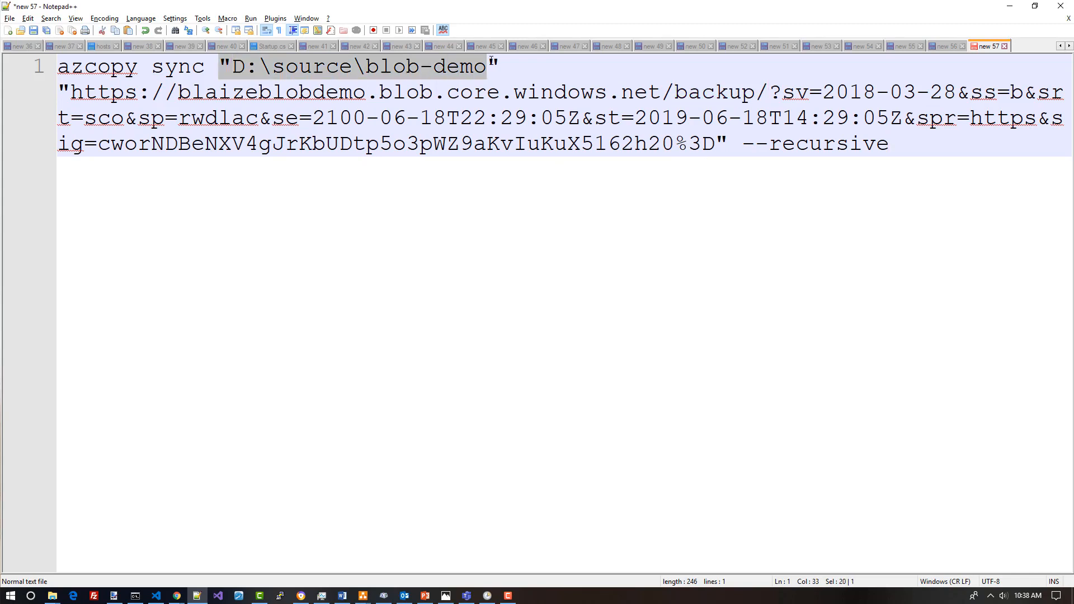
left_click(511, 118)
left_click_drag(913, 132, 57, 66)
key("ctrl+c")
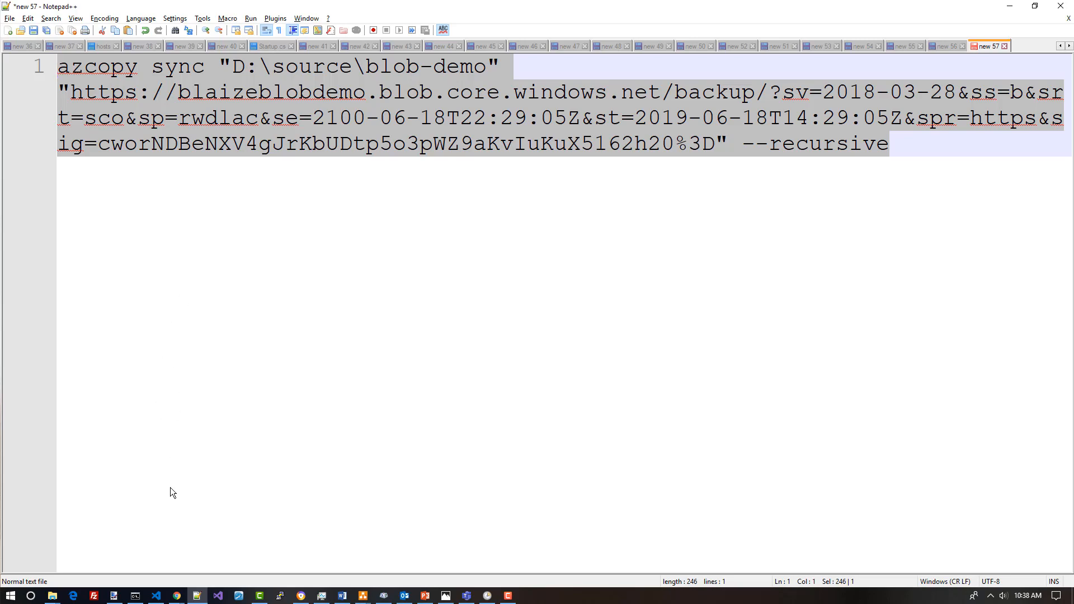
- In Command Prompt, list the files in D:\source\blob-demo with dir and run the copied azcopy sync command including its SAS token
left_click(136, 596)
left_click(346, 369)
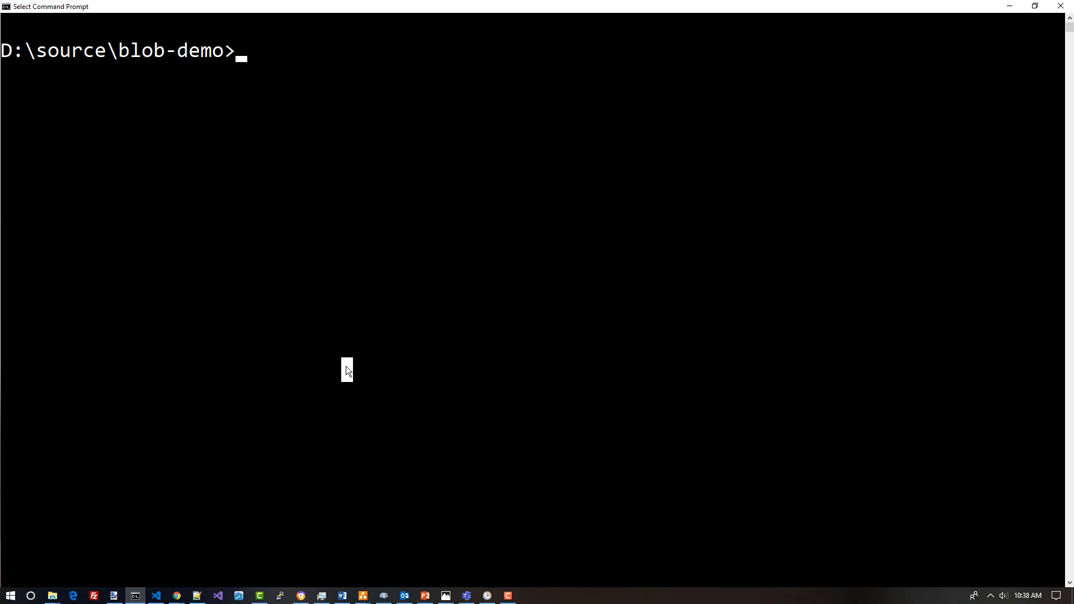
type("dir")
key("Return")
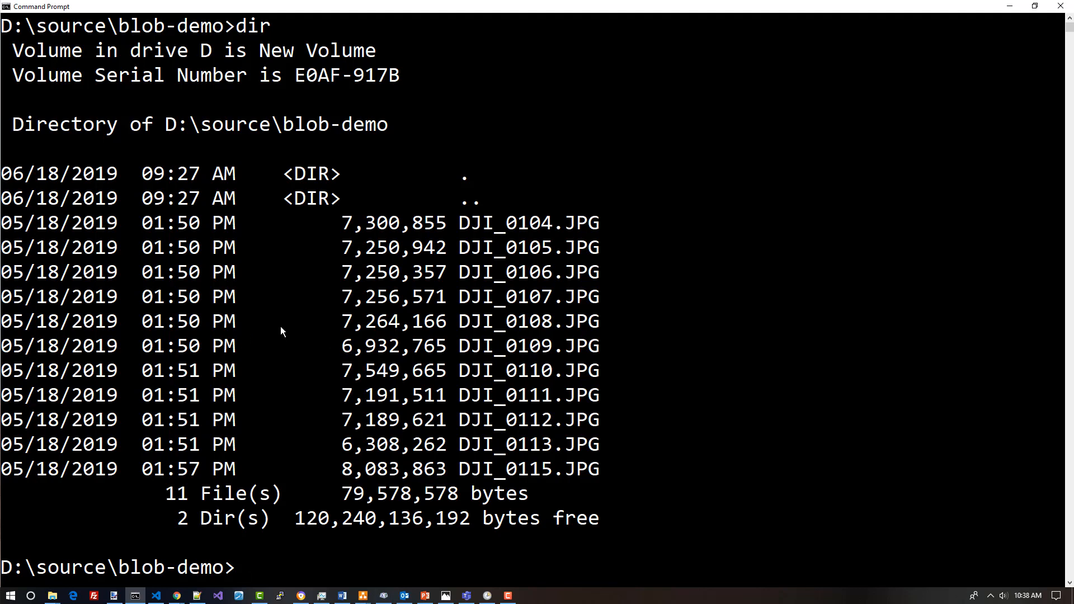
key("ctrl+v")
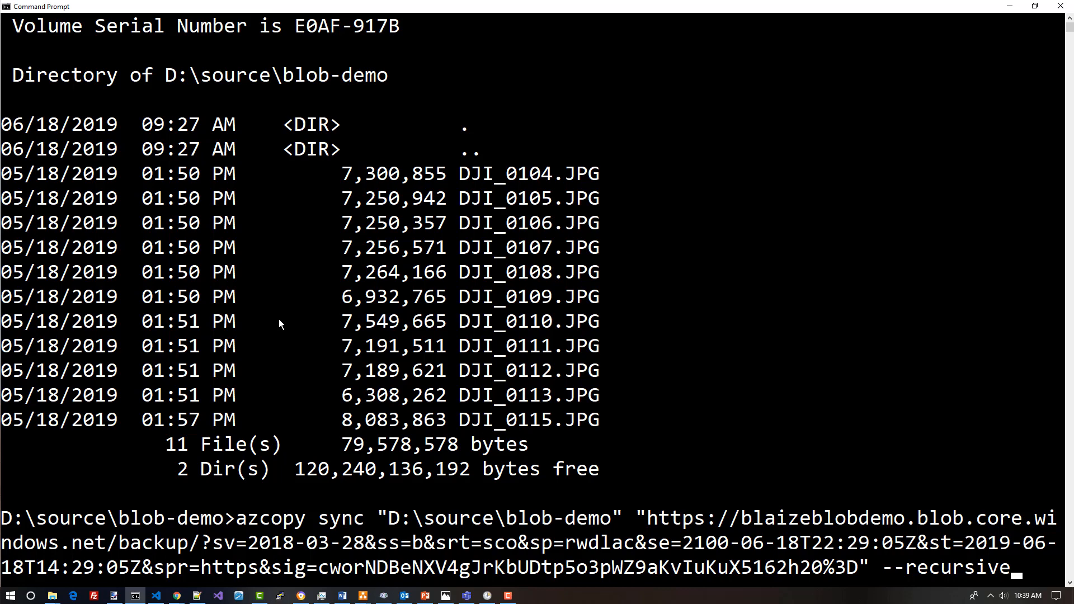
key("Return")
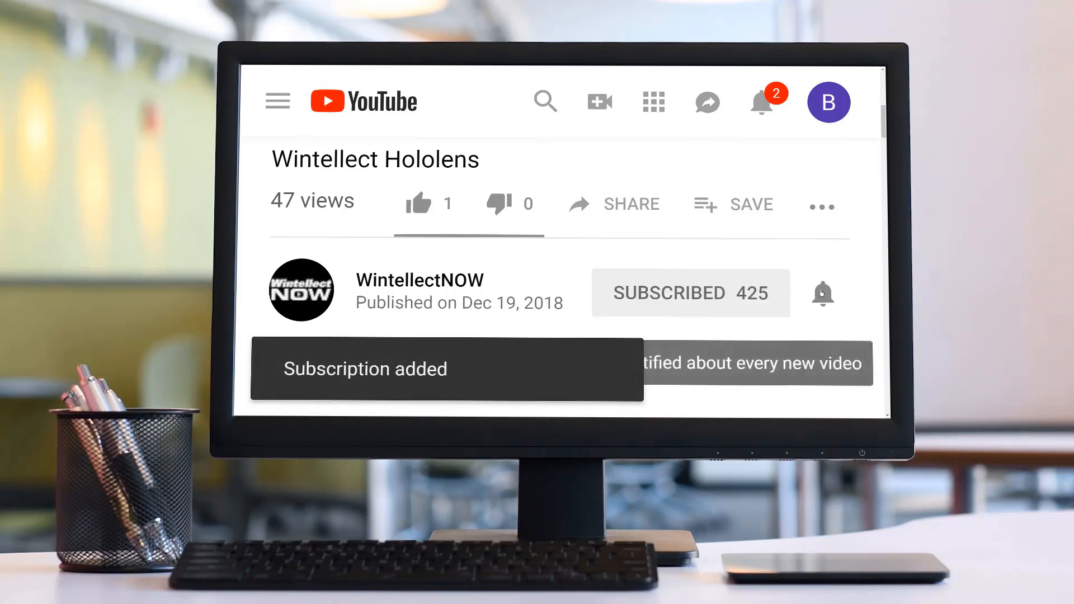
left_click(816, 292)
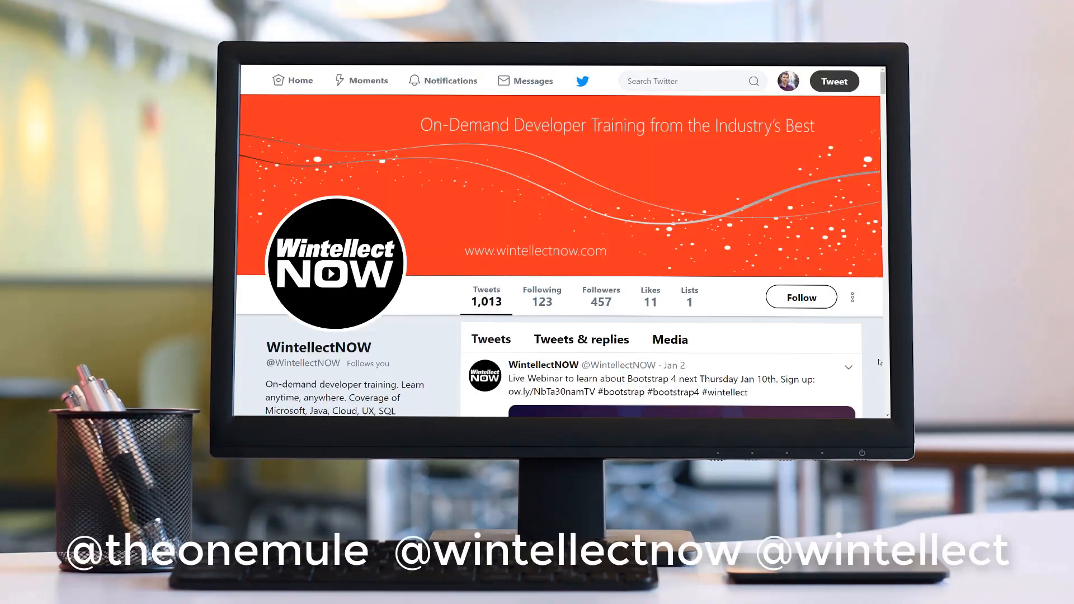
left_click(820, 302)
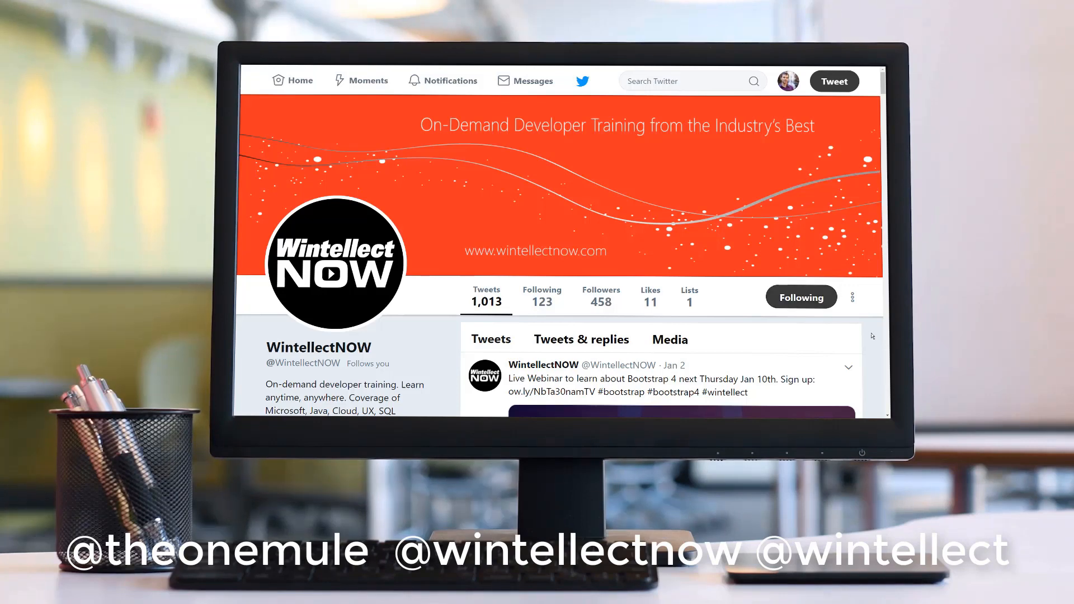